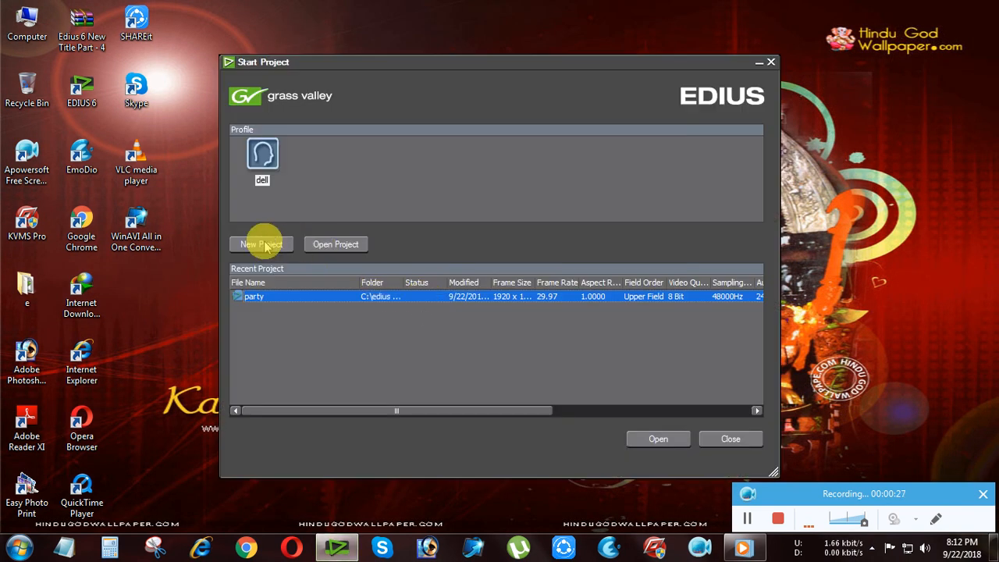
- Create a new project with the HD 1920x1080 59.94i 16:9 8bit preset
{"action": "left_click", "coordinate": [264, 246]}
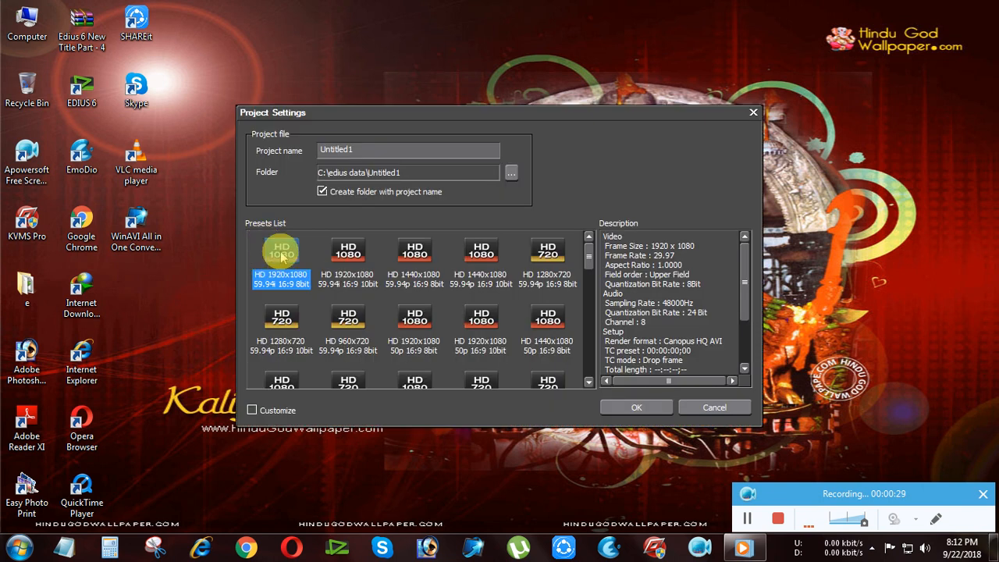
{"action": "left_click", "coordinate": [635, 409]}
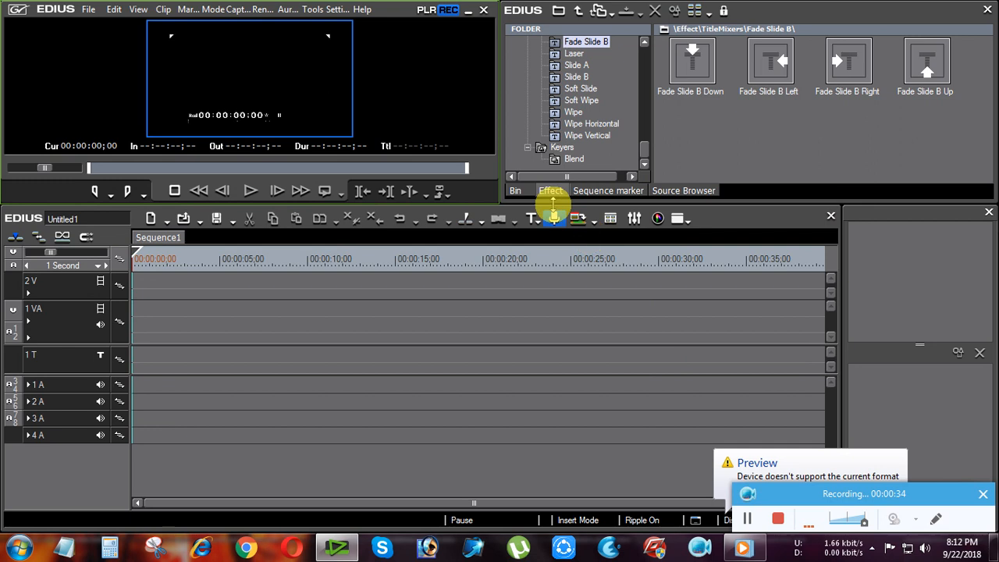
- Add the "Mera Hai Ye Watan" song video from drive J: to the bin and place it at the start of the 1 VA track
{"action": "left_click", "coordinate": [515, 191]}
{"action": "right_click", "coordinate": [795, 84]}
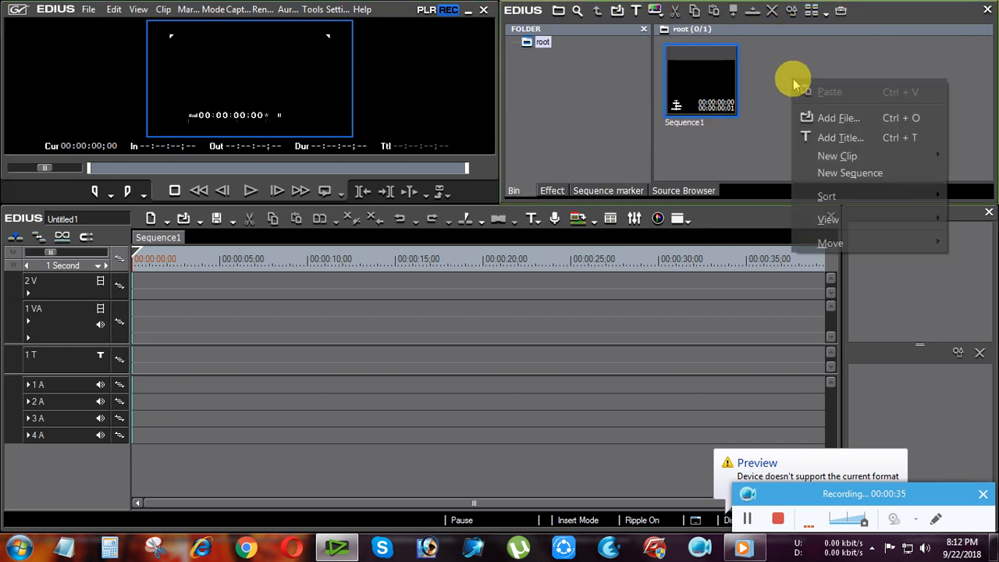
{"action": "left_click", "coordinate": [814, 118]}
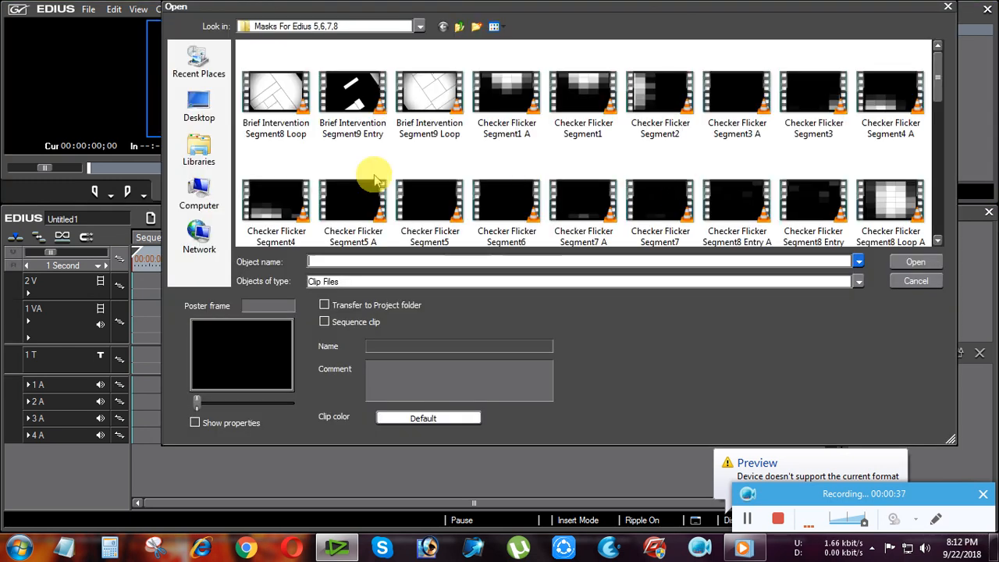
{"action": "left_click", "coordinate": [200, 195]}
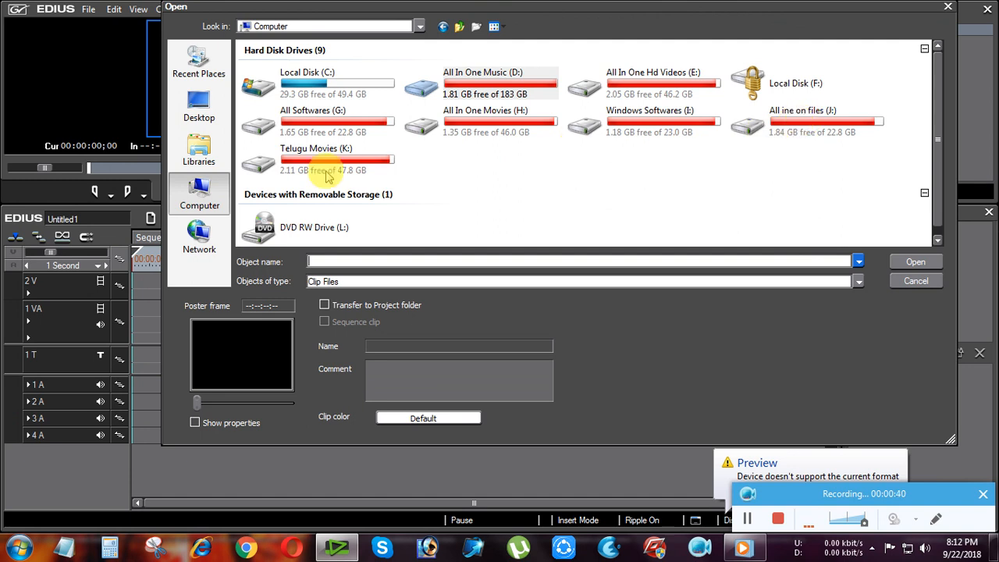
{"action": "double_click", "coordinate": [769, 117]}
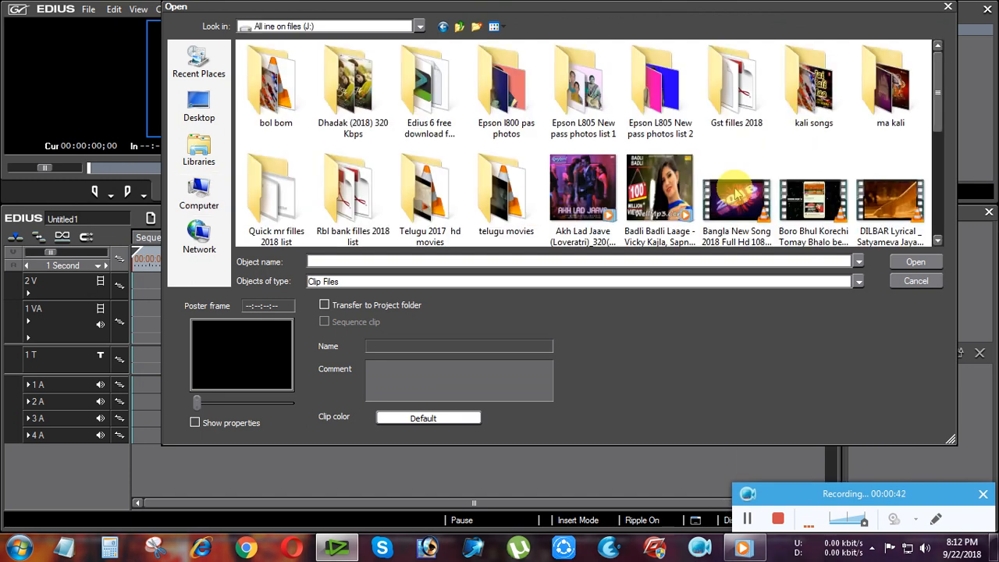
{"action": "left_click_drag", "start_coordinate": [937, 110], "coordinate": [941, 169]}
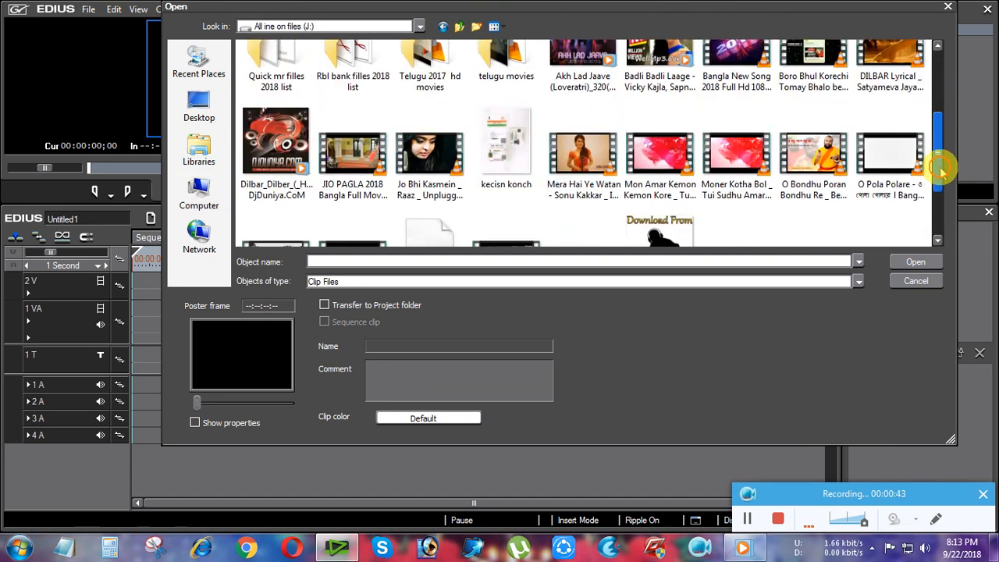
{"action": "left_click", "coordinate": [609, 152]}
{"action": "left_click", "coordinate": [921, 262]}
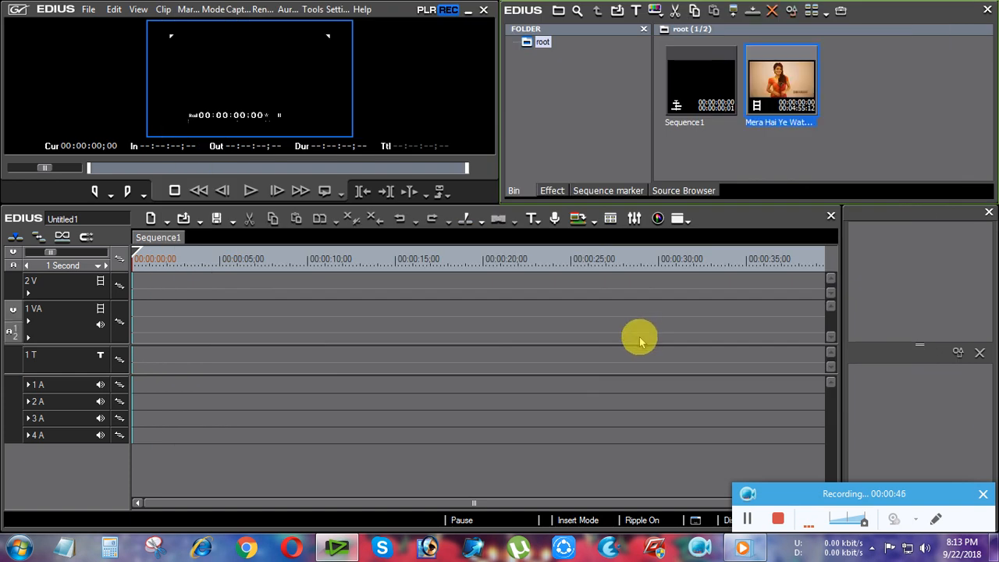
{"action": "left_click_drag", "start_coordinate": [789, 78], "coordinate": [134, 319]}
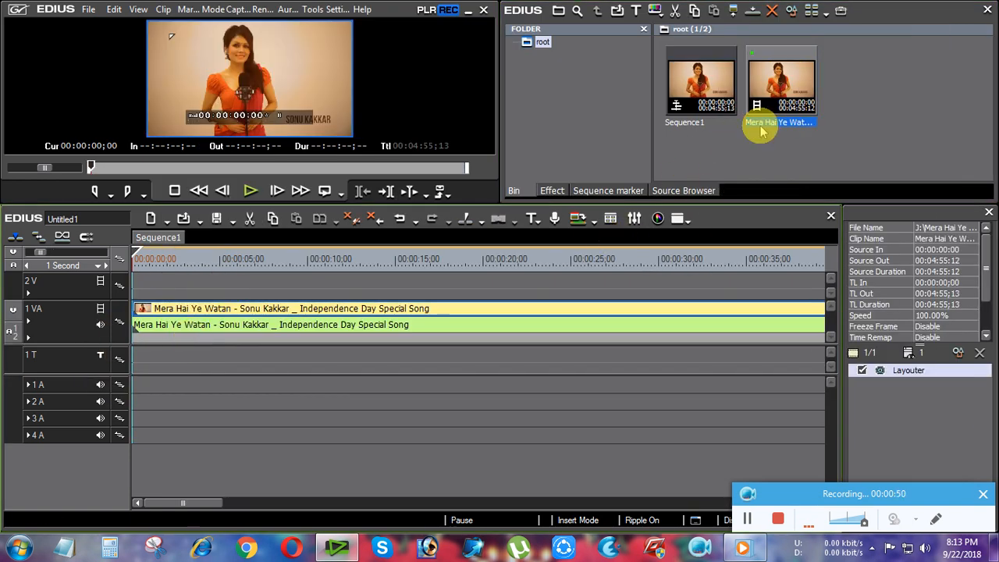
- Browse for more files to add in the "Masks For Edius 5,6,7,8" folder on drive D:, using large icons
{"action": "right_click", "coordinate": [848, 76]}
{"action": "left_click", "coordinate": [885, 105]}
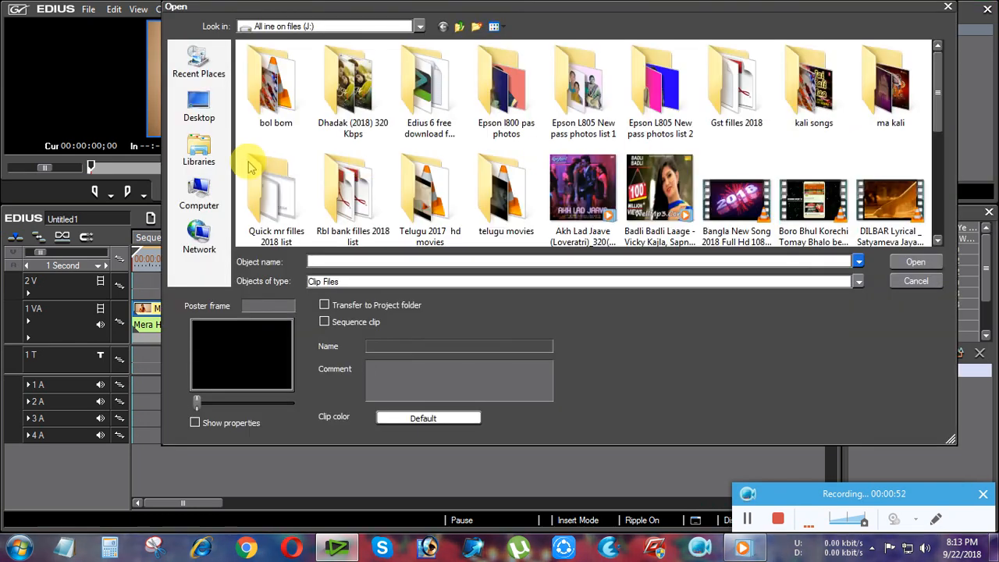
{"action": "left_click", "coordinate": [199, 191]}
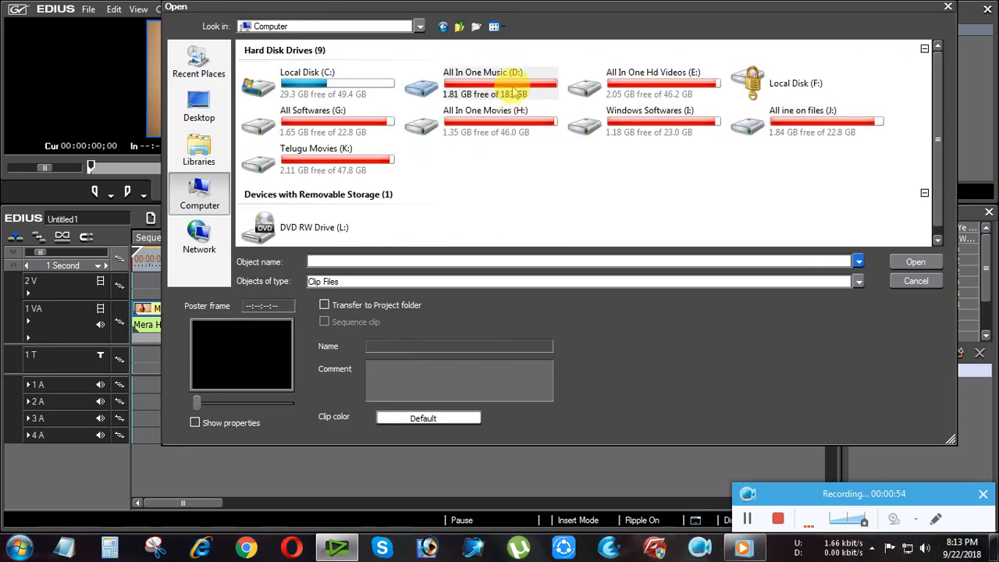
{"action": "double_click", "coordinate": [515, 92]}
{"action": "left_click", "coordinate": [495, 27]}
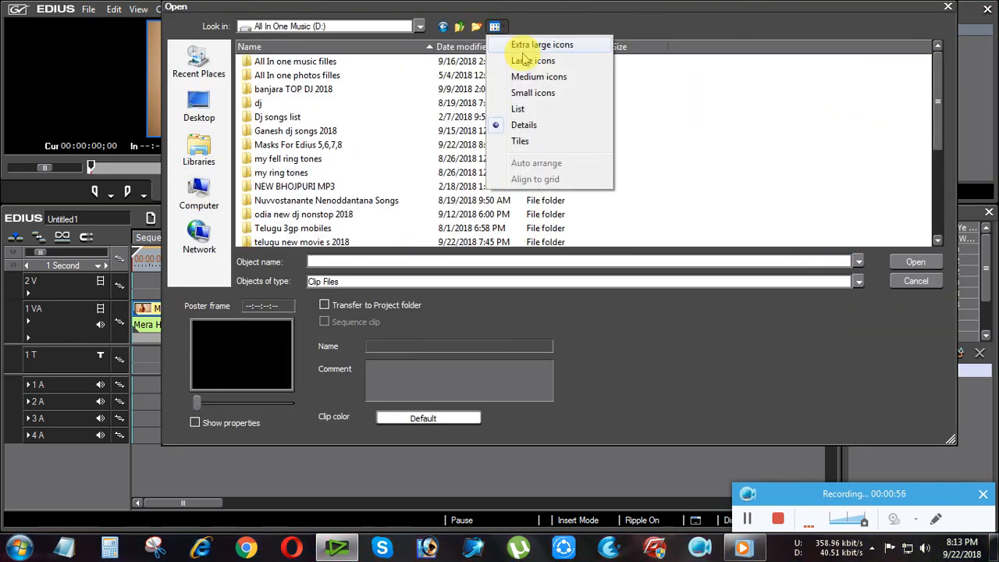
{"action": "left_click", "coordinate": [531, 63]}
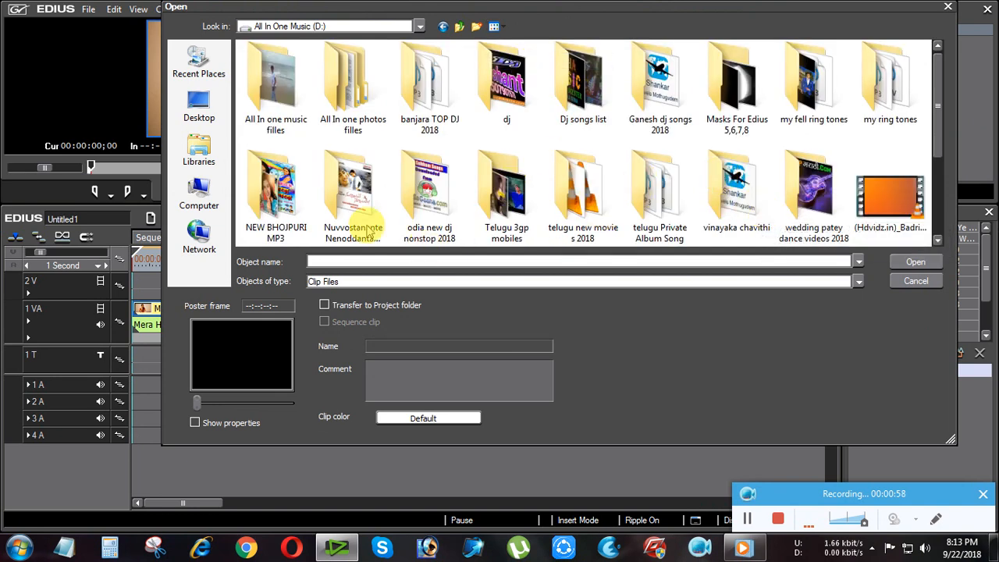
{"action": "double_click", "coordinate": [734, 86]}
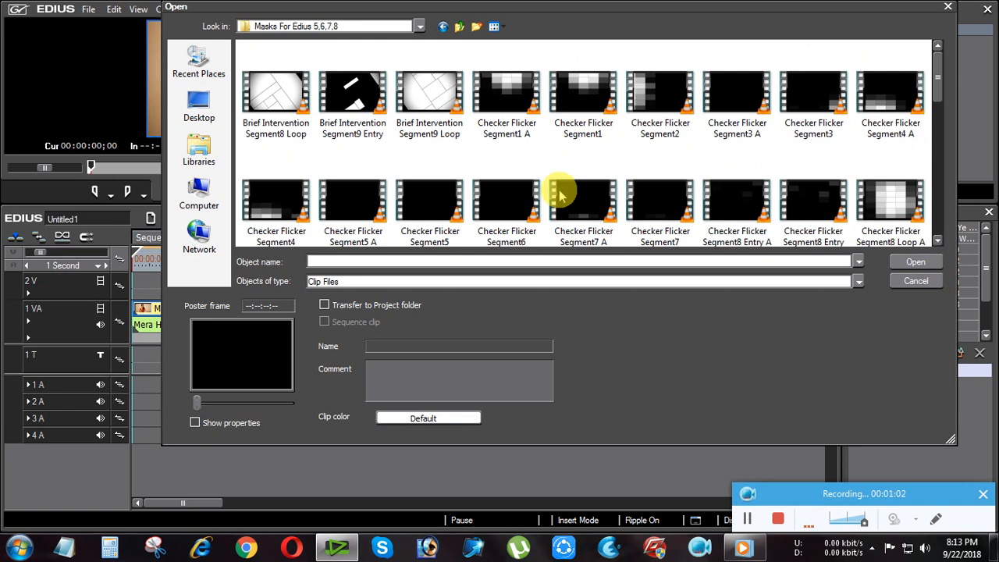
- Add Conflicting Interests Segment8 Loop, Diagonal Focus Segment6 Loop, Hexagon Glimmer Segment2 and Hexagon Glimmer Segment7 Loop to the bin
{"action": "scroll", "coordinate": [403, 195], "scroll_direction": "down", "scroll_amount": 1}
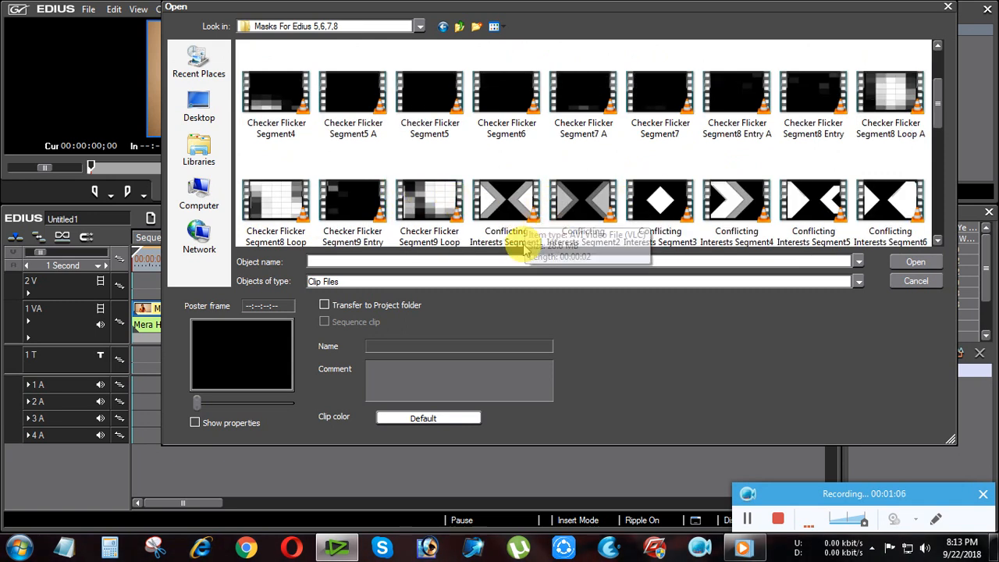
{"action": "scroll", "coordinate": [521, 234], "scroll_direction": "up", "scroll_amount": 1}
{"action": "scroll", "coordinate": [517, 239], "scroll_direction": "down", "scroll_amount": 1}
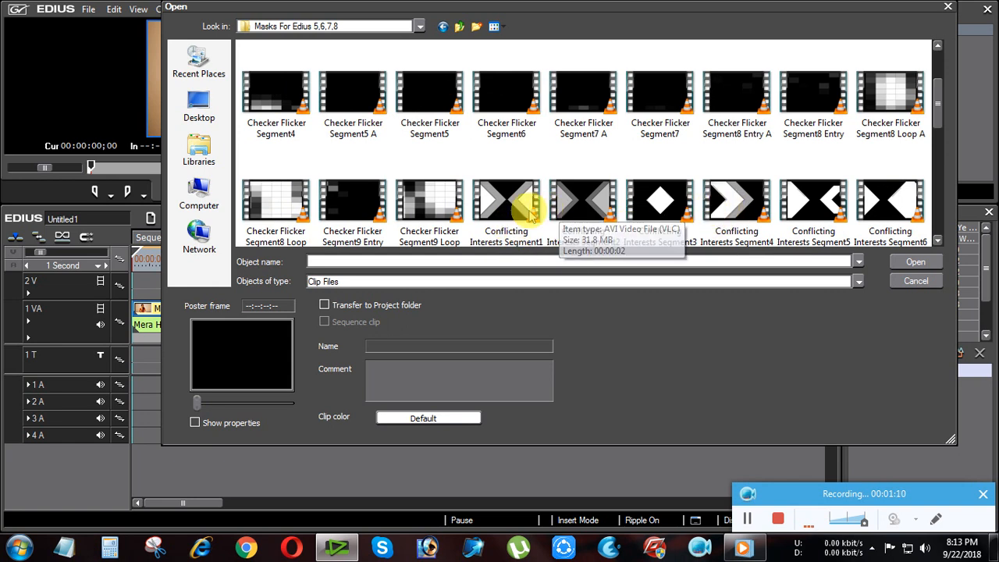
{"action": "left_click", "coordinate": [734, 205]}
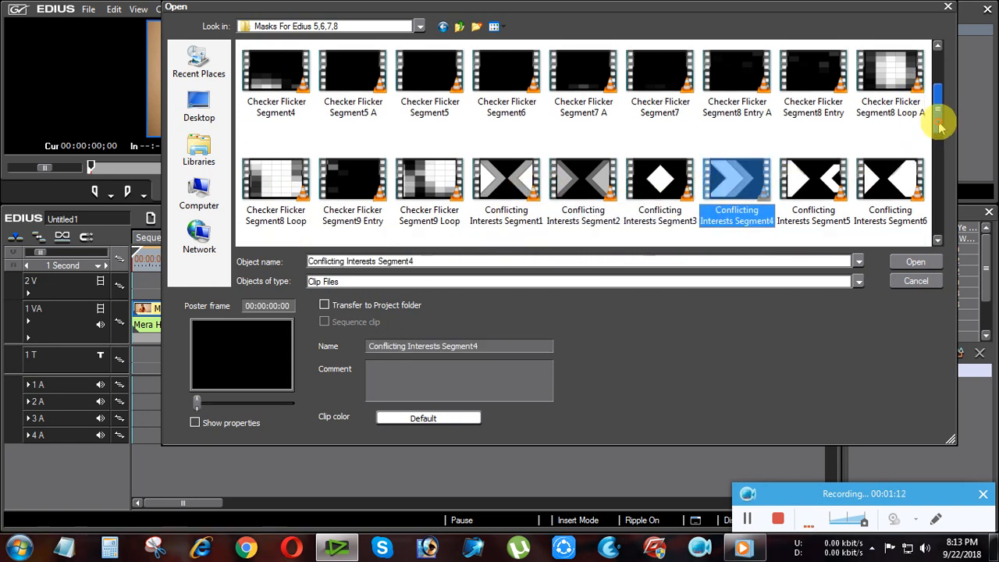
{"action": "left_click_drag", "start_coordinate": [937, 105], "coordinate": [941, 202]}
{"action": "left_click", "coordinate": [512, 195]}
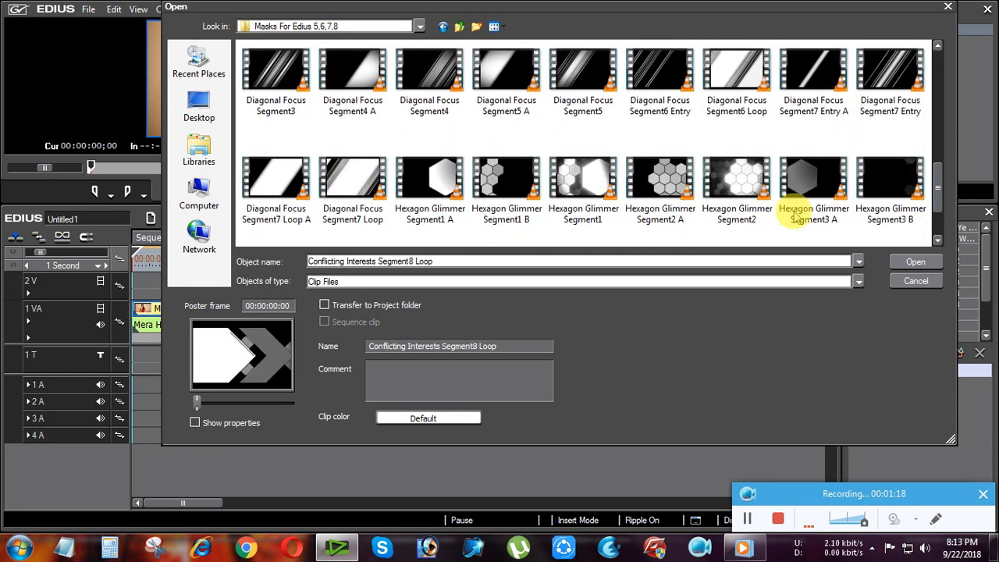
{"action": "left_click", "coordinate": [734, 185], "text": "ctrl"}
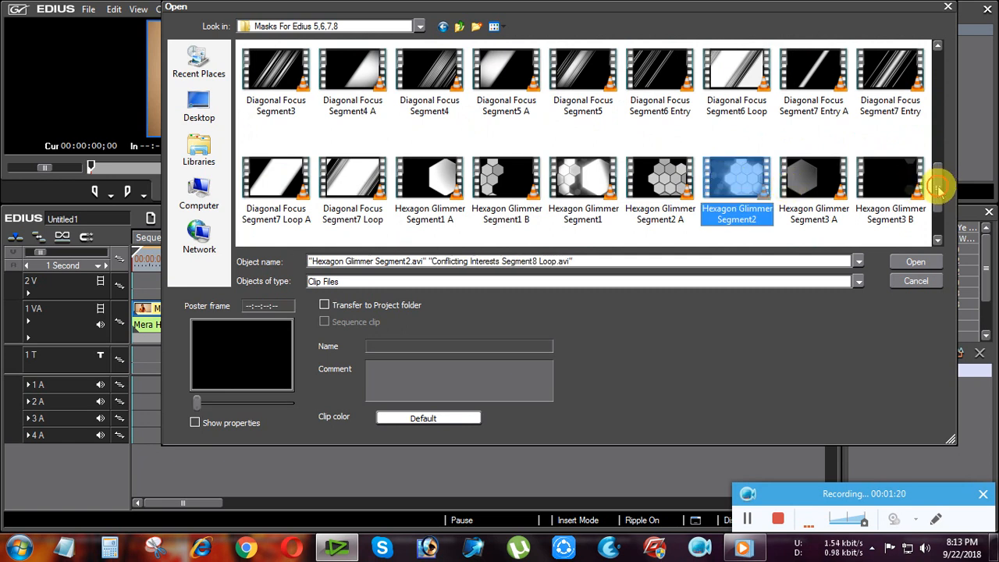
{"action": "left_click_drag", "start_coordinate": [940, 188], "coordinate": [932, 208]}
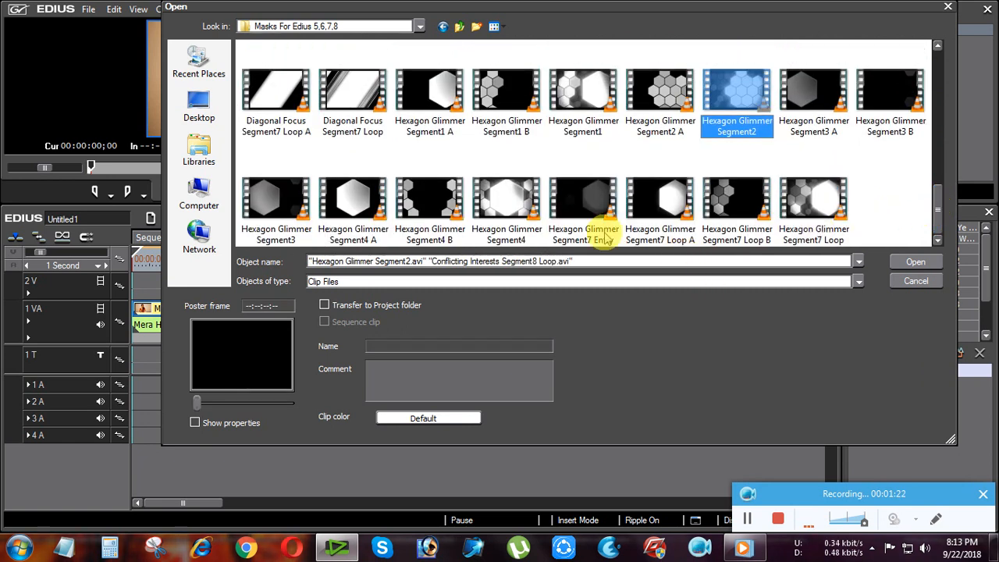
{"action": "left_click", "coordinate": [813, 204], "text": "ctrl"}
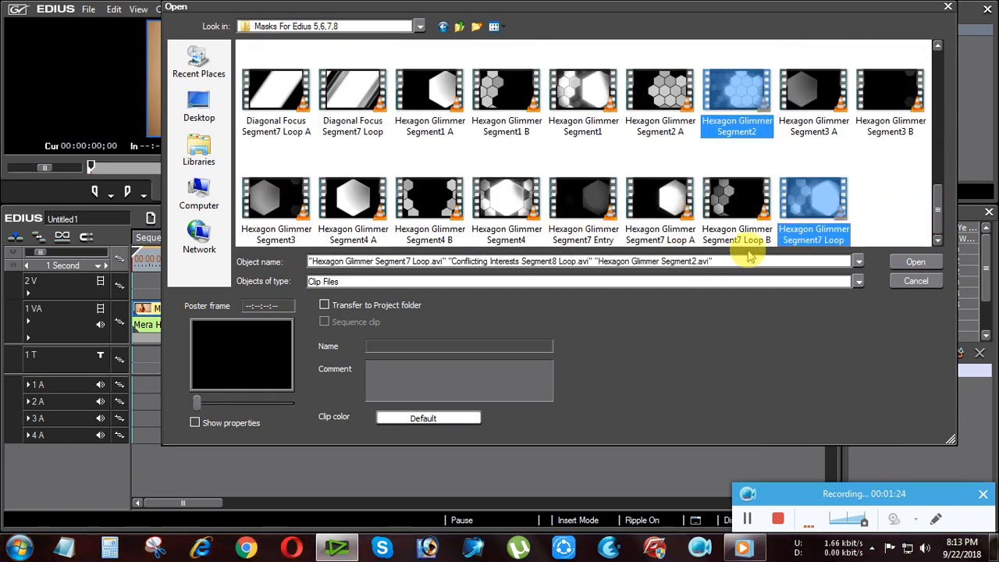
{"action": "left_click_drag", "start_coordinate": [941, 227], "coordinate": [947, 172]}
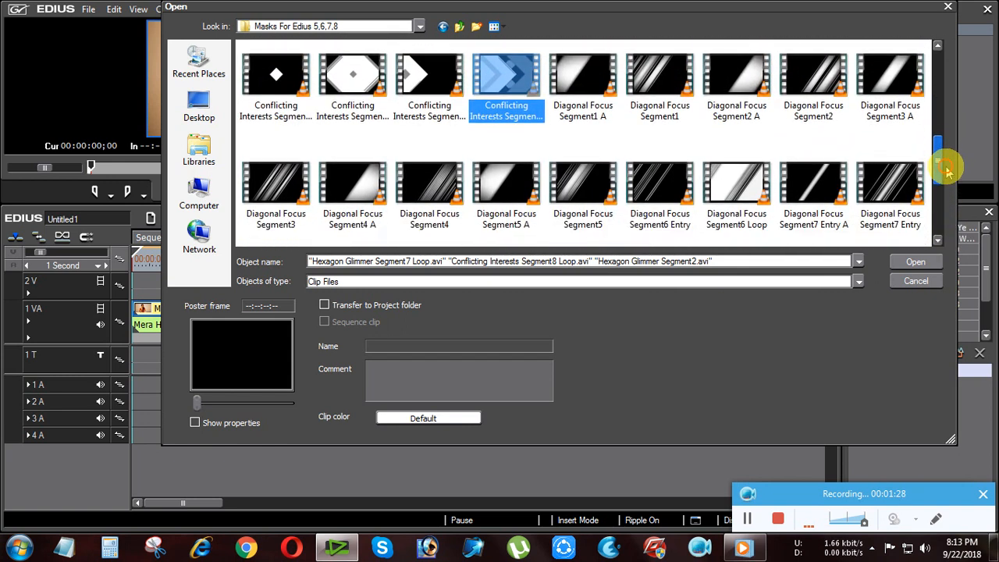
{"action": "left_click", "coordinate": [733, 191], "text": "ctrl"}
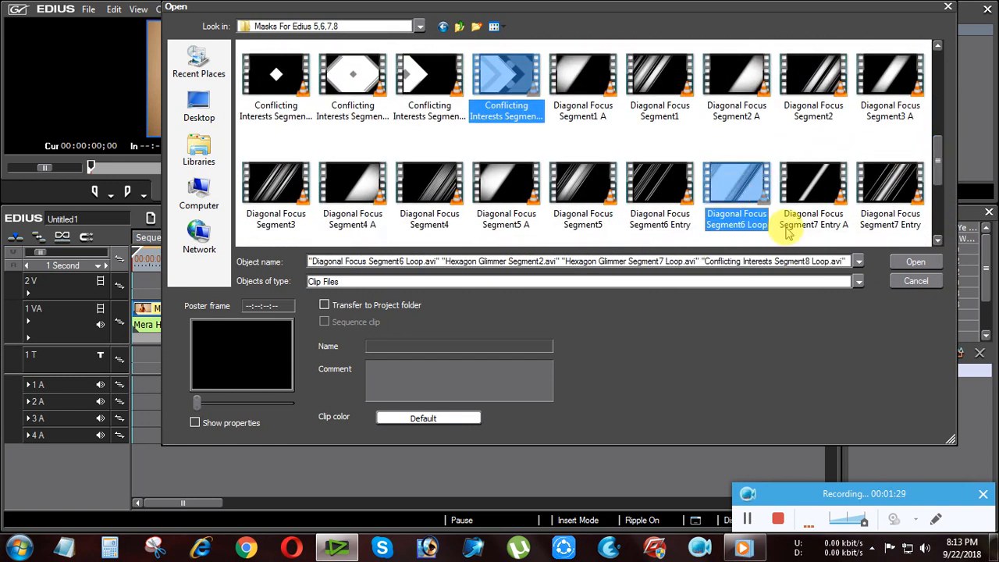
{"action": "left_click", "coordinate": [915, 263]}
- Place the four mask clips one after another on the 2 V track, near the start of the song video
{"action": "left_click_drag", "start_coordinate": [860, 80], "coordinate": [150, 287]}
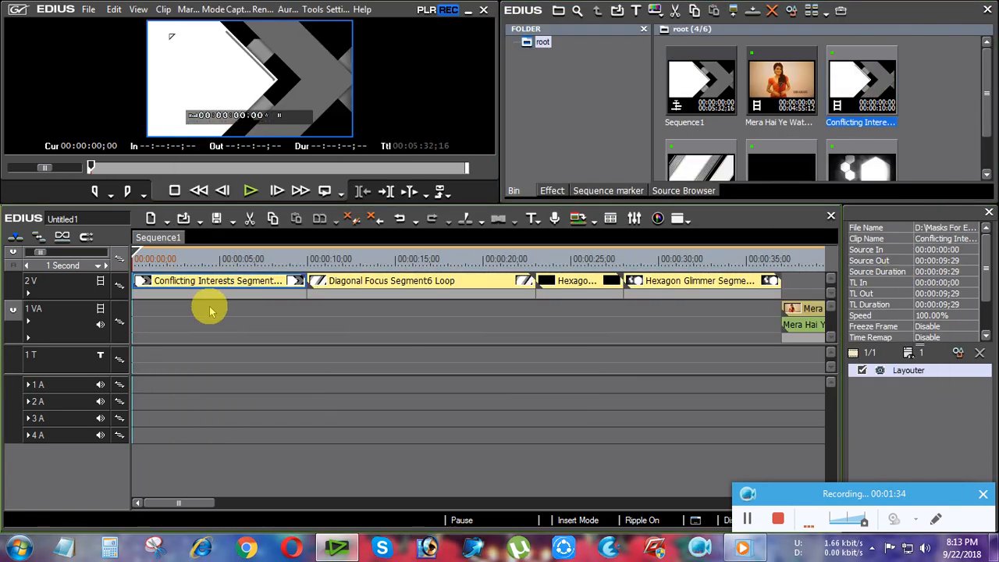
{"action": "key", "text": "ctrl+z"}
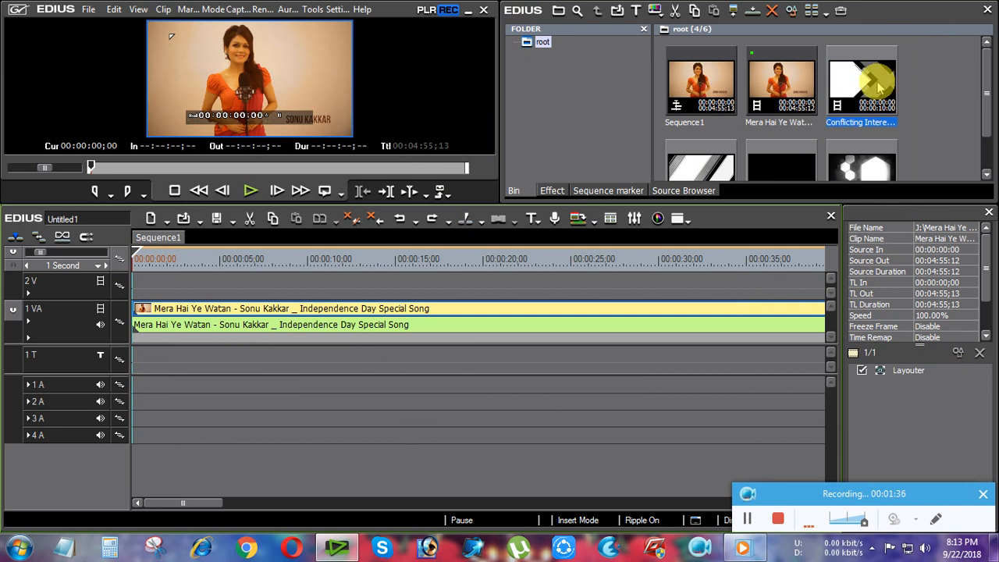
{"action": "scroll", "coordinate": [988, 118], "scroll_direction": "down", "scroll_amount": 2}
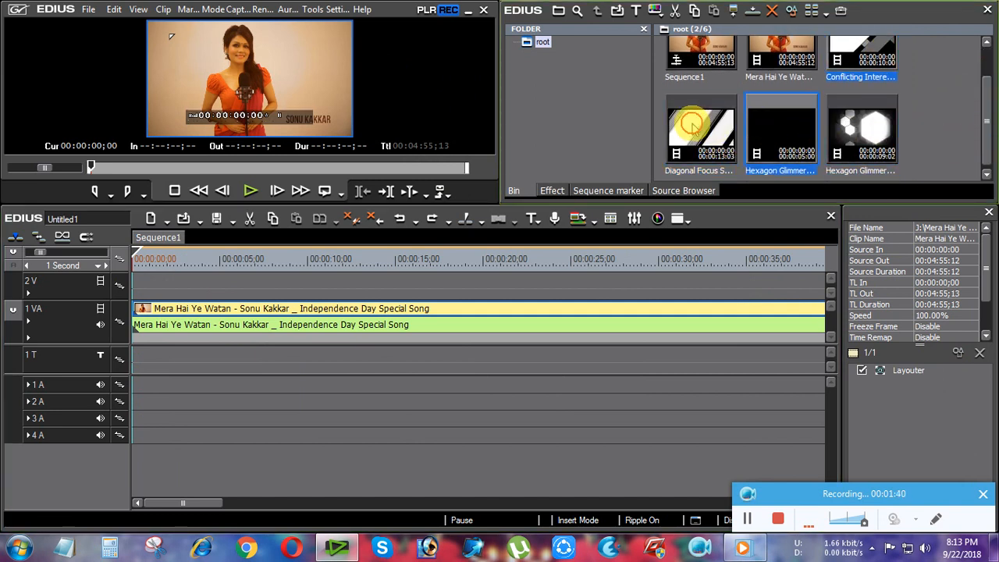
{"action": "left_click", "coordinate": [848, 133], "text": "ctrl"}
{"action": "left_click_drag", "start_coordinate": [986, 132], "coordinate": [987, 162]}
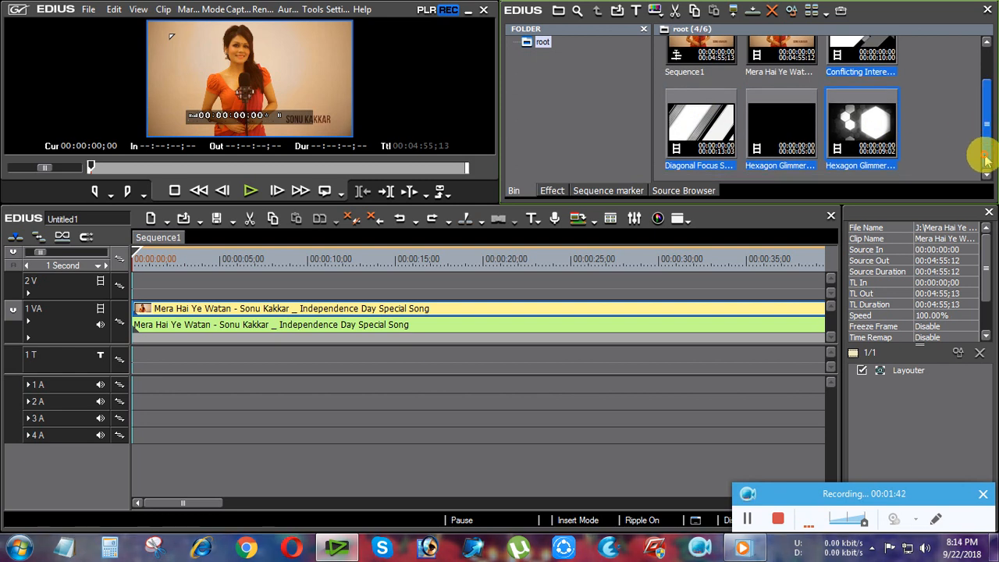
{"action": "left_click_drag", "start_coordinate": [783, 137], "coordinate": [141, 293]}
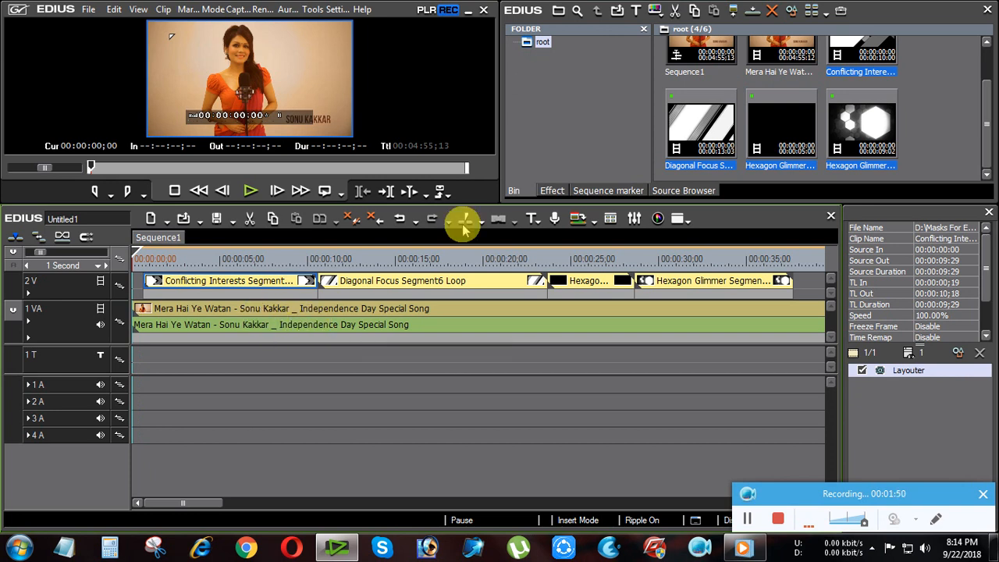
- Apply the Multiply blend keyer to each of the four mask clips on the 2 V track
{"action": "left_click", "coordinate": [555, 191]}
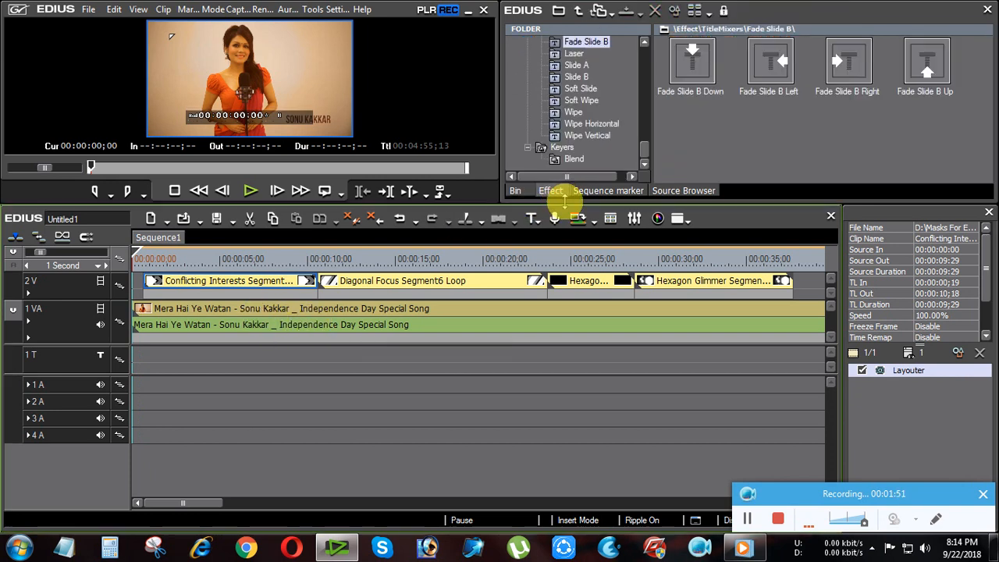
{"action": "left_click", "coordinate": [574, 160]}
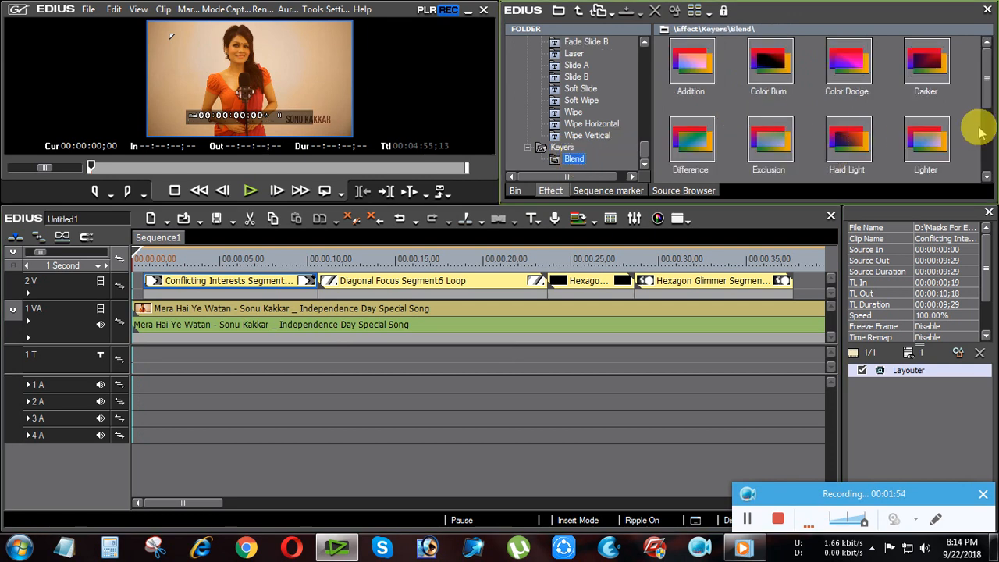
{"action": "scroll", "coordinate": [987, 98], "scroll_direction": "down", "scroll_amount": 2}
{"action": "left_click", "coordinate": [771, 110]}
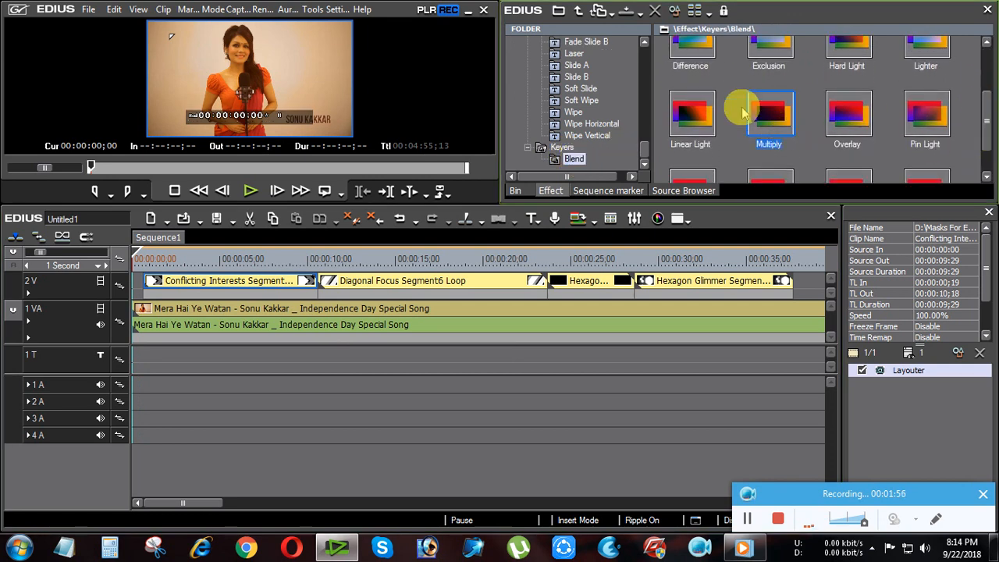
{"action": "left_click_drag", "start_coordinate": [772, 114], "coordinate": [218, 285]}
{"action": "left_click_drag", "start_coordinate": [762, 116], "coordinate": [430, 286]}
{"action": "left_click_drag", "start_coordinate": [773, 121], "coordinate": [601, 289]}
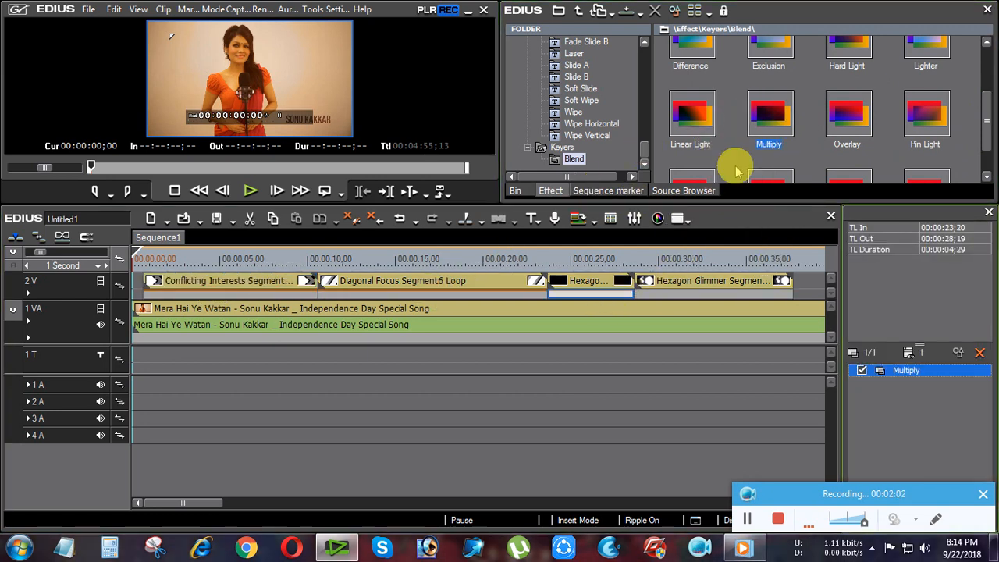
{"action": "left_click_drag", "start_coordinate": [771, 117], "coordinate": [680, 285]}
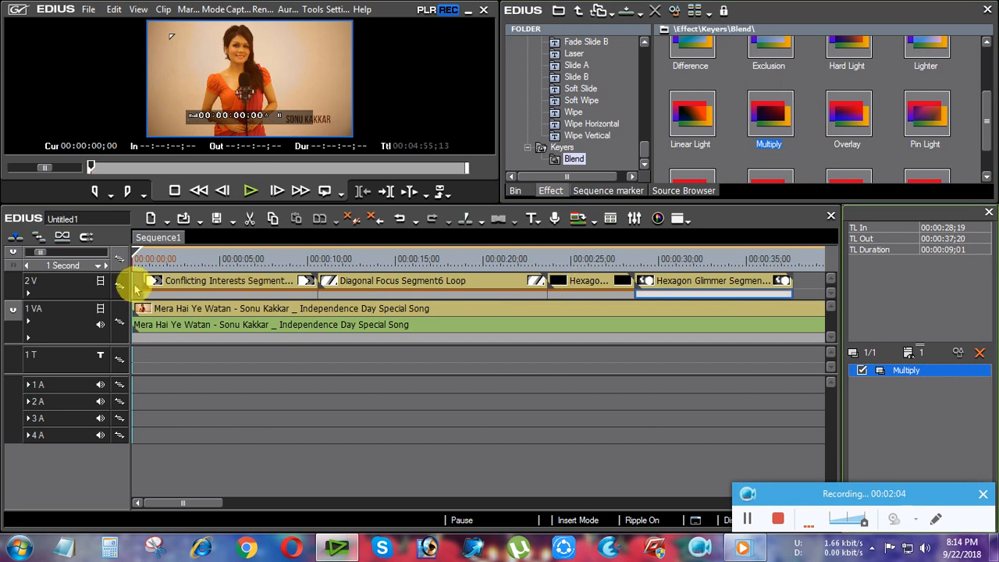
- Play the timeline from the start and watch the masked video in full screen
{"action": "left_click", "coordinate": [260, 192]}
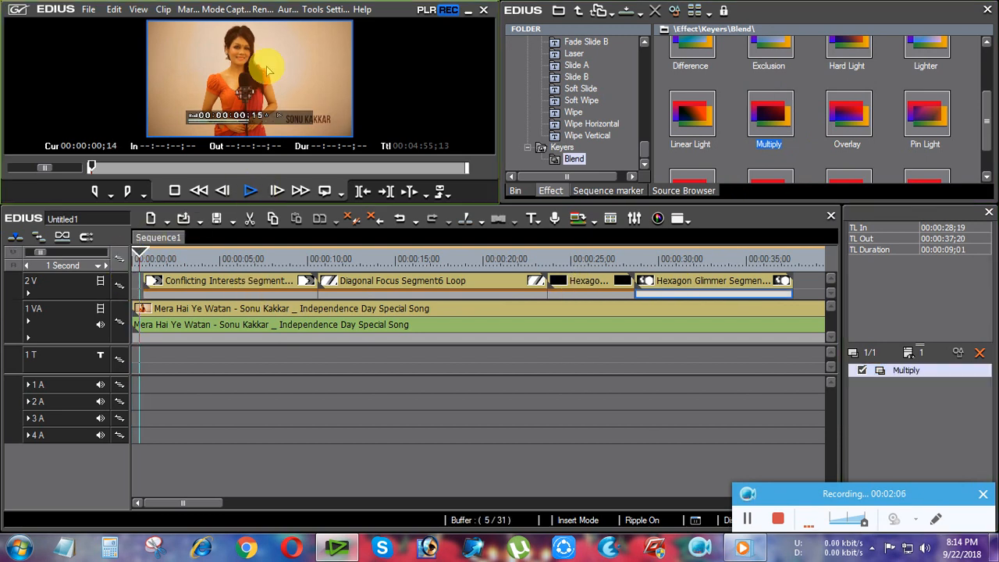
{"action": "double_click", "coordinate": [267, 68]}
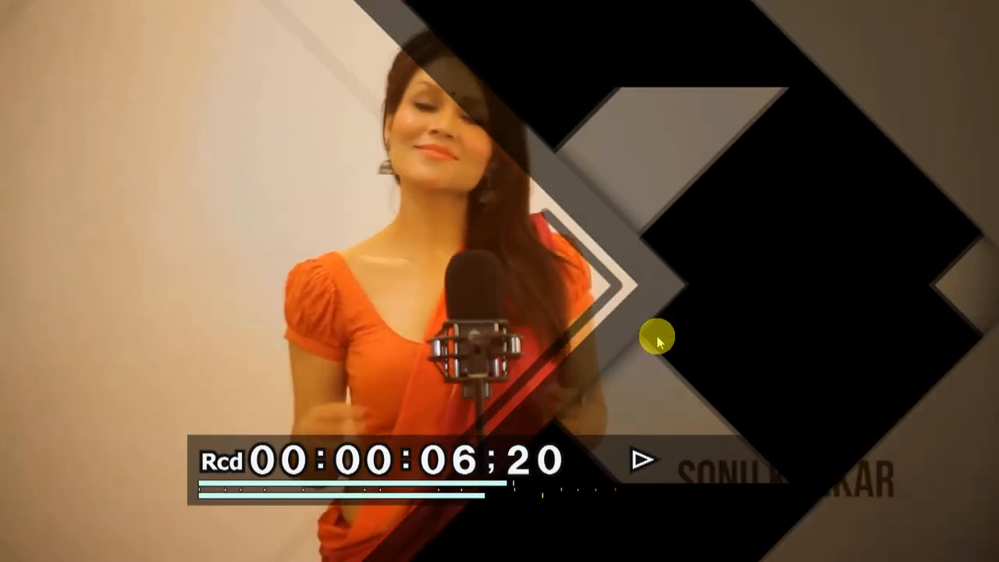
- Resume full-screen playback of the masked song video and watch it up to the end of the last mask clip
{"action": "key", "text": "Escape"}
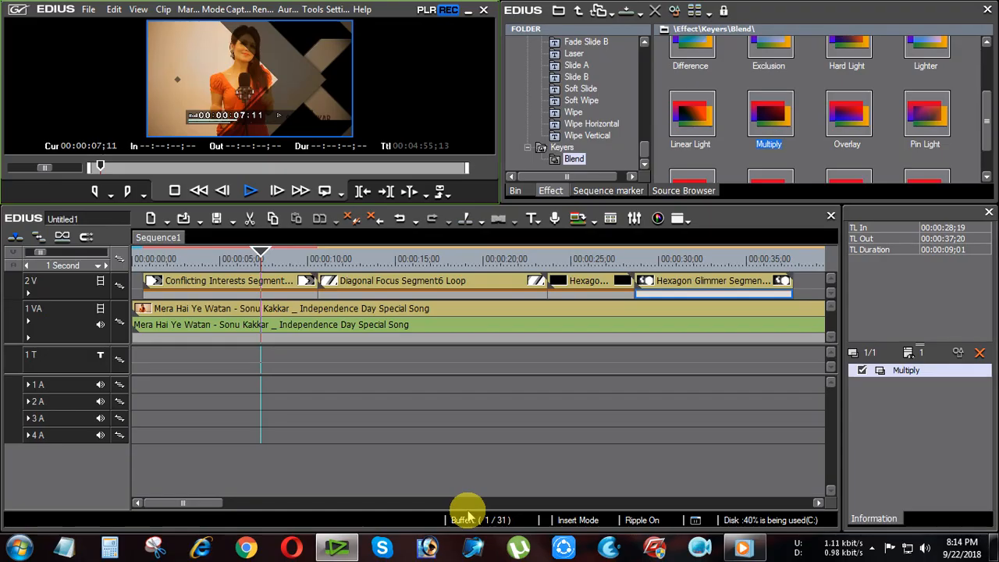
{"action": "mouse_move", "coordinate": [741, 533]}
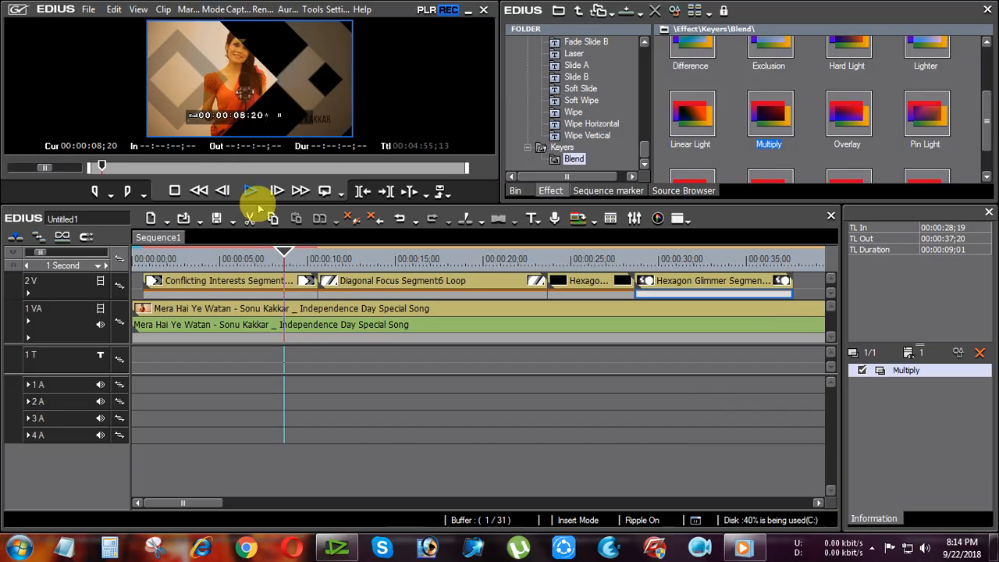
{"action": "key", "text": "ctrl+F11"}
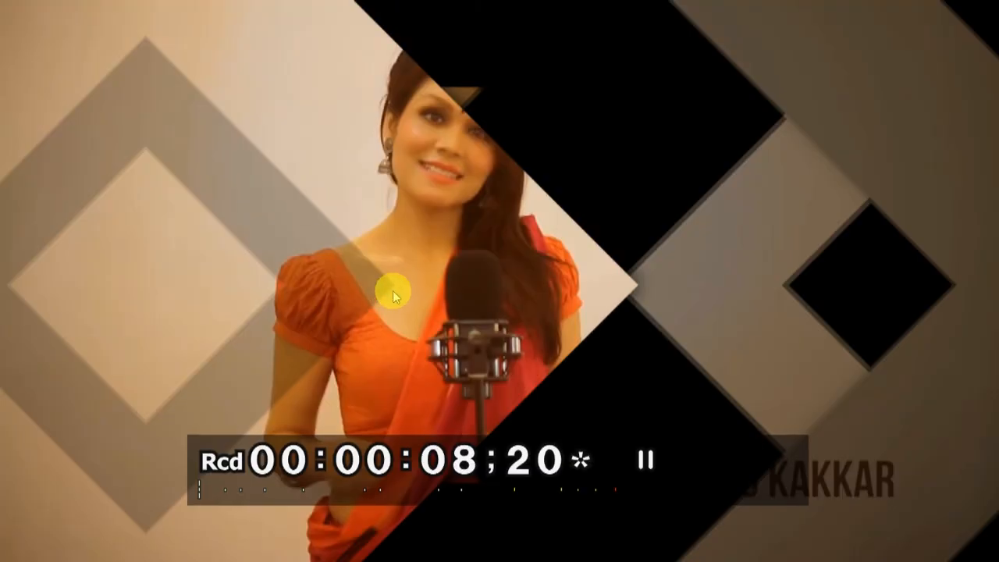
{"action": "key", "text": "space"}
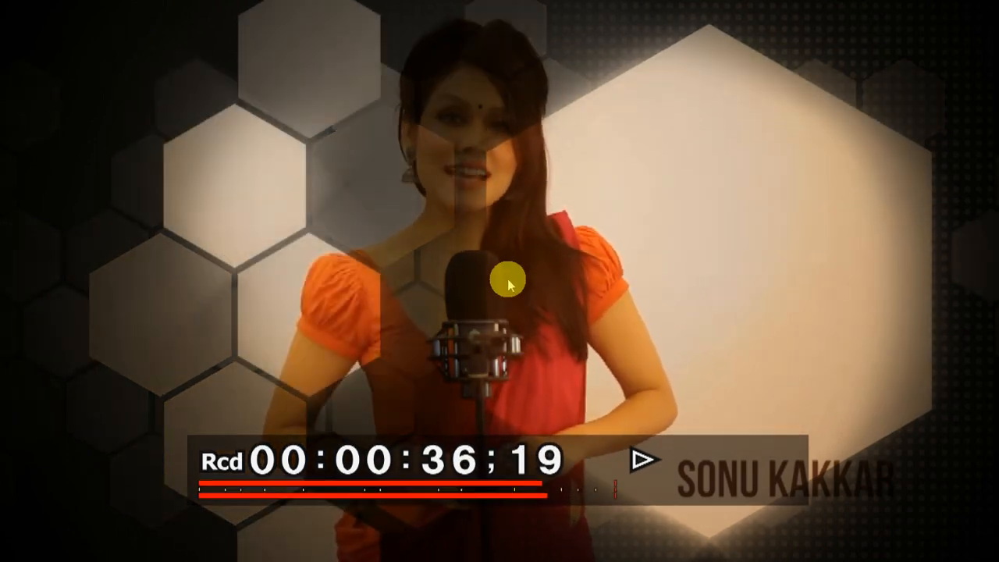
{"action": "key", "text": "Escape"}
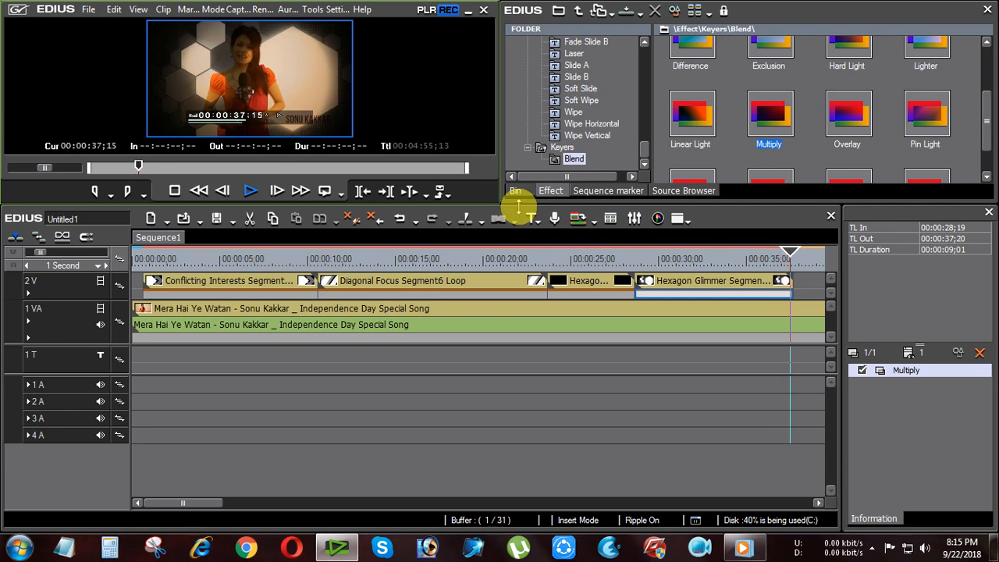
- Pause playback just past the last mask clip and show the project's bin
{"action": "left_click_drag", "start_coordinate": [216, 500], "coordinate": [289, 506]}
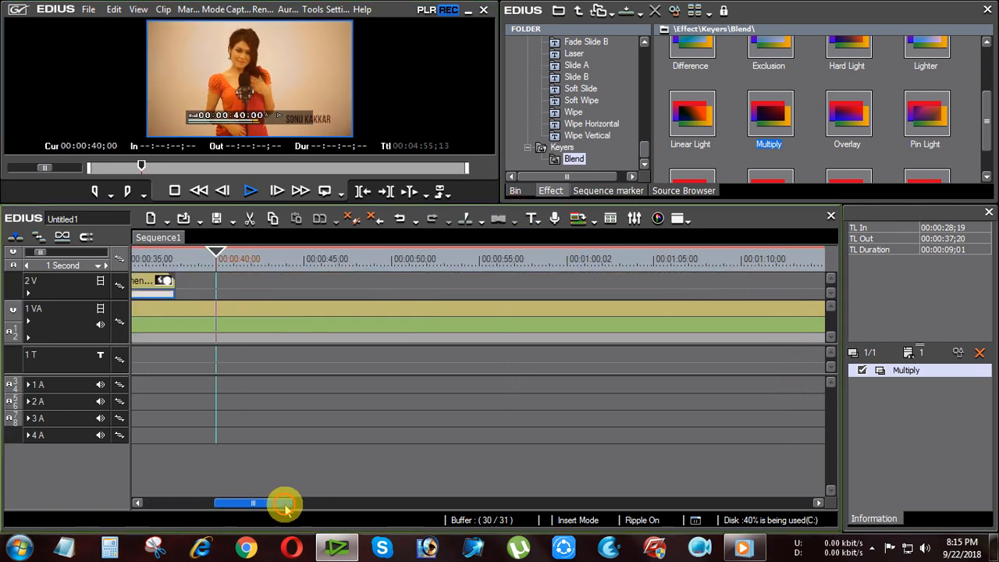
{"action": "left_click", "coordinate": [251, 191]}
{"action": "left_click", "coordinate": [516, 190]}
{"action": "right_click", "coordinate": [929, 117]}
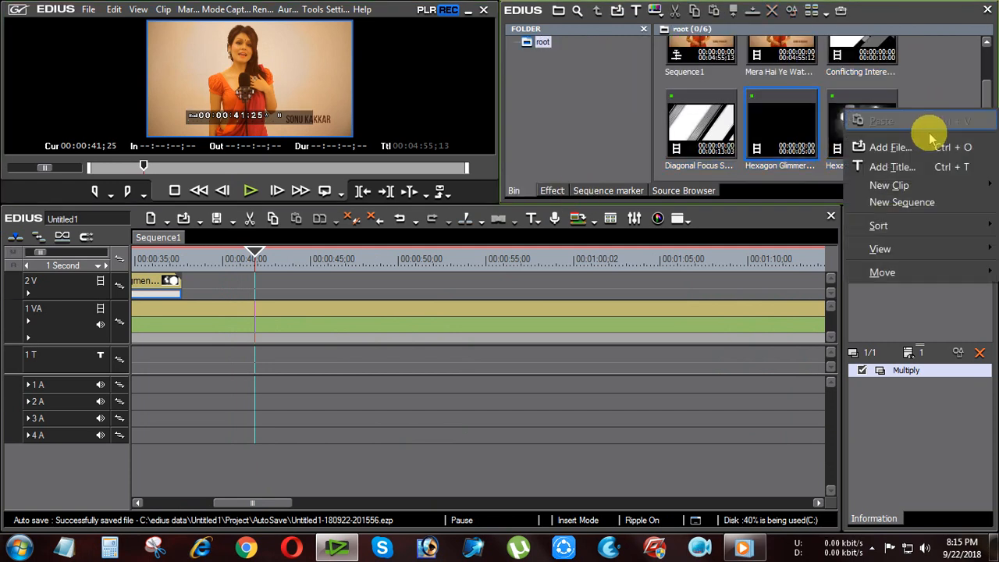
{"action": "left_click", "coordinate": [890, 166]}
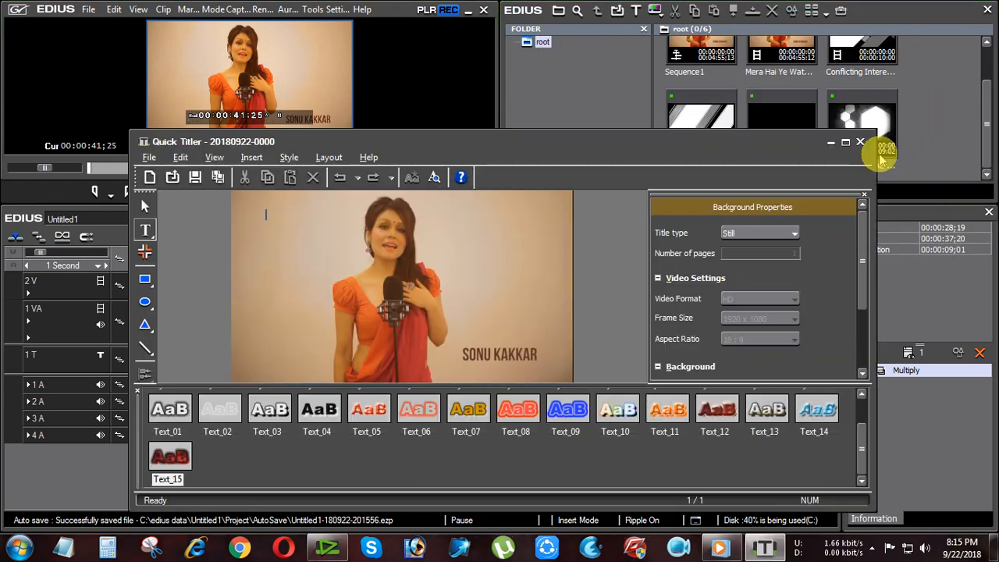
{"action": "left_click", "coordinate": [860, 142]}
- Add the Brief Intervention Segment9 Loop clip to the bin and place it on the 2 V track directly after the last mask clip
{"action": "right_click", "coordinate": [913, 97]}
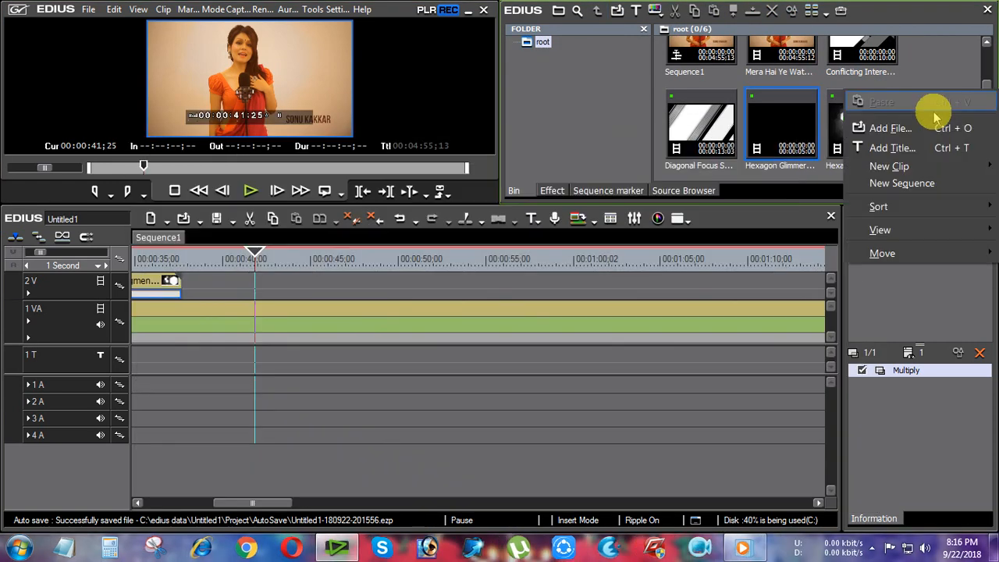
{"action": "left_click", "coordinate": [890, 128]}
{"action": "left_click", "coordinate": [418, 117]}
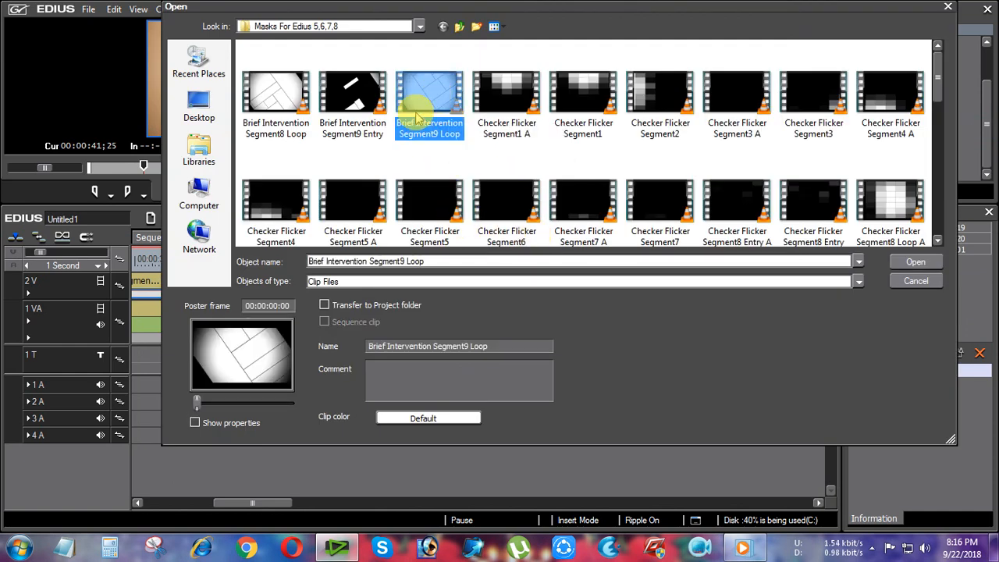
{"action": "left_click", "coordinate": [916, 262]}
{"action": "left_click_drag", "start_coordinate": [706, 117], "coordinate": [182, 285]}
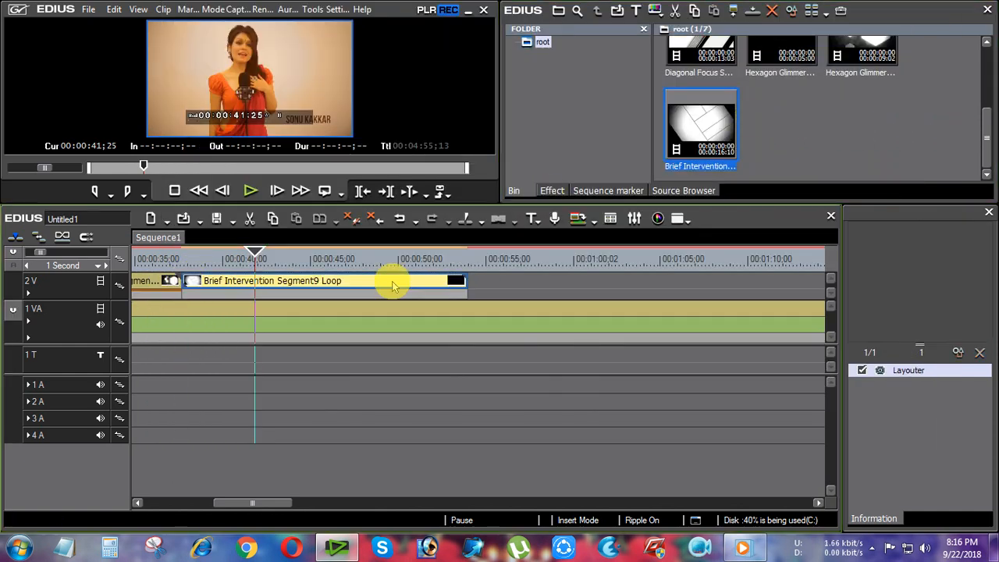
- Apply the Multiply blend keyer to the Brief Intervention Segment9 Loop clip and check the blended picture near the clip's start
{"action": "left_click", "coordinate": [481, 281]}
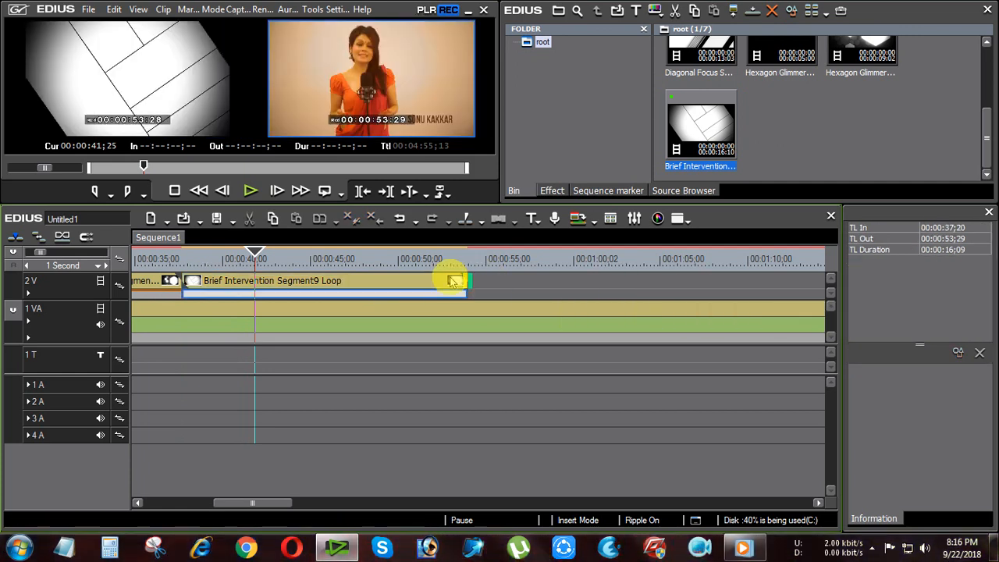
{"action": "left_click", "coordinate": [552, 194]}
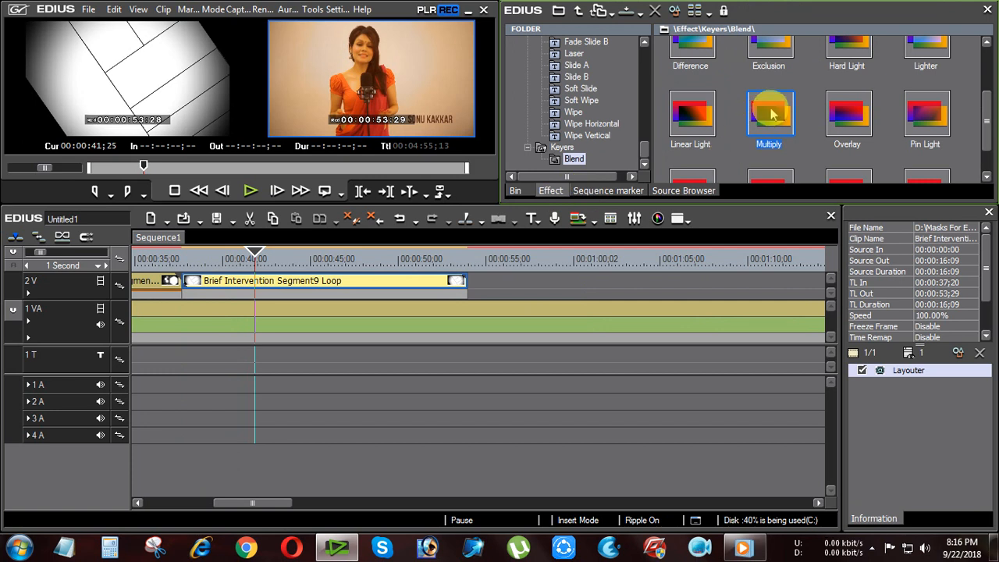
{"action": "left_click_drag", "start_coordinate": [422, 290], "coordinate": [420, 290]}
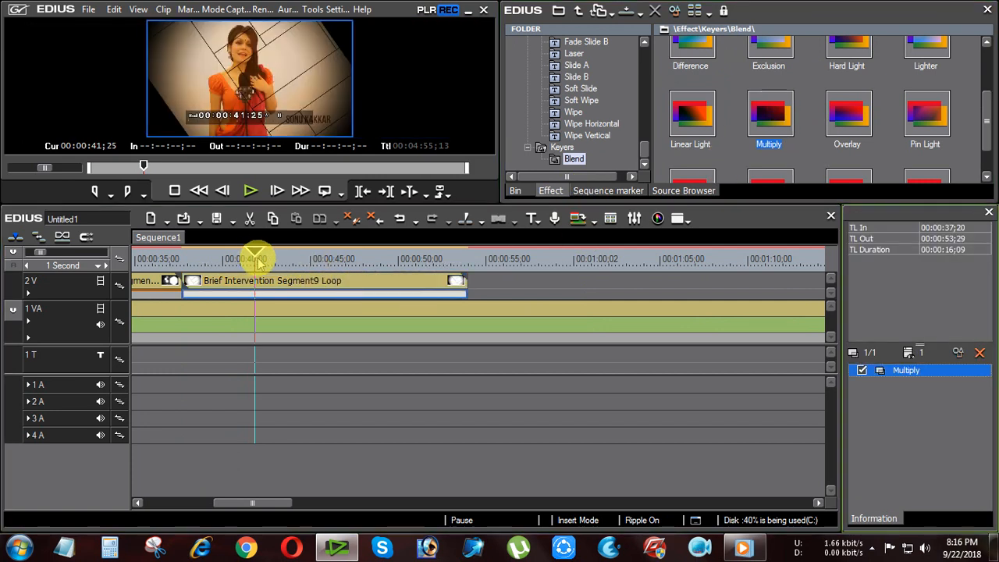
{"action": "left_click_drag", "start_coordinate": [255, 257], "coordinate": [197, 260]}
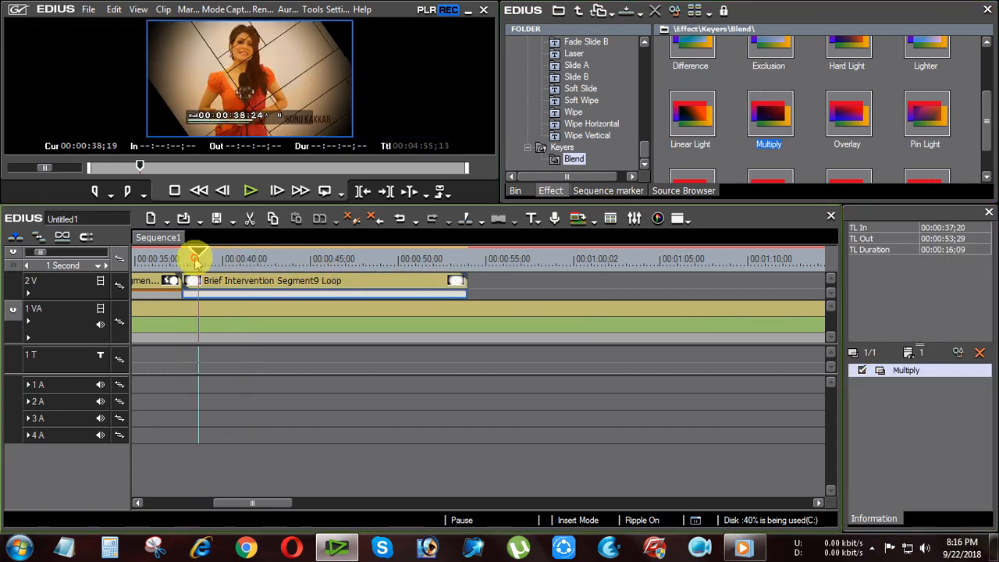
- In the Layouter, enlarge the Brief Intervention Segment9 Loop clip beyond the frame and shift it to about -6.47 % X and 7.67 % Y
{"action": "left_click", "coordinate": [303, 281]}
{"action": "left_click", "coordinate": [957, 354]}
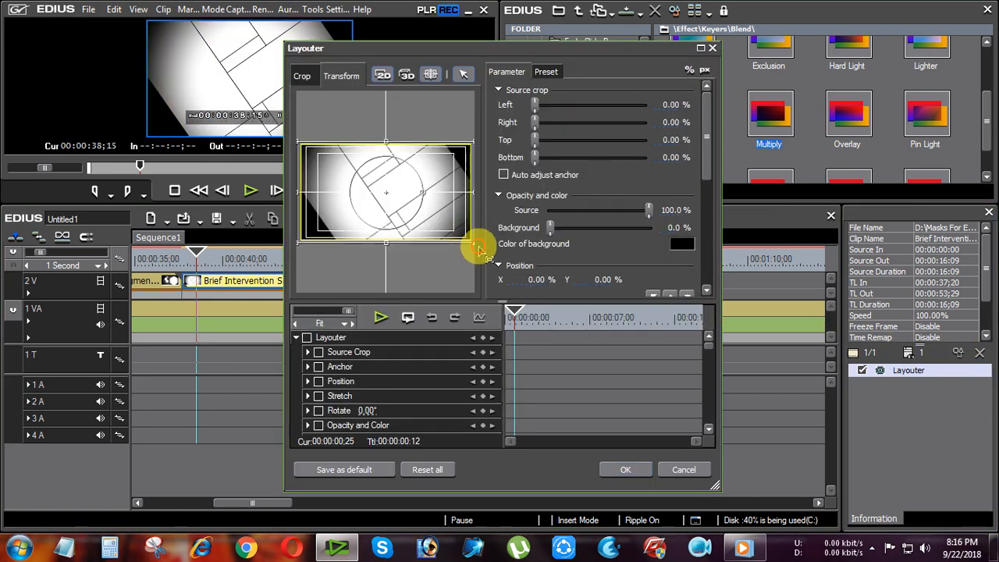
{"action": "left_click_drag", "start_coordinate": [480, 250], "coordinate": [490, 263]}
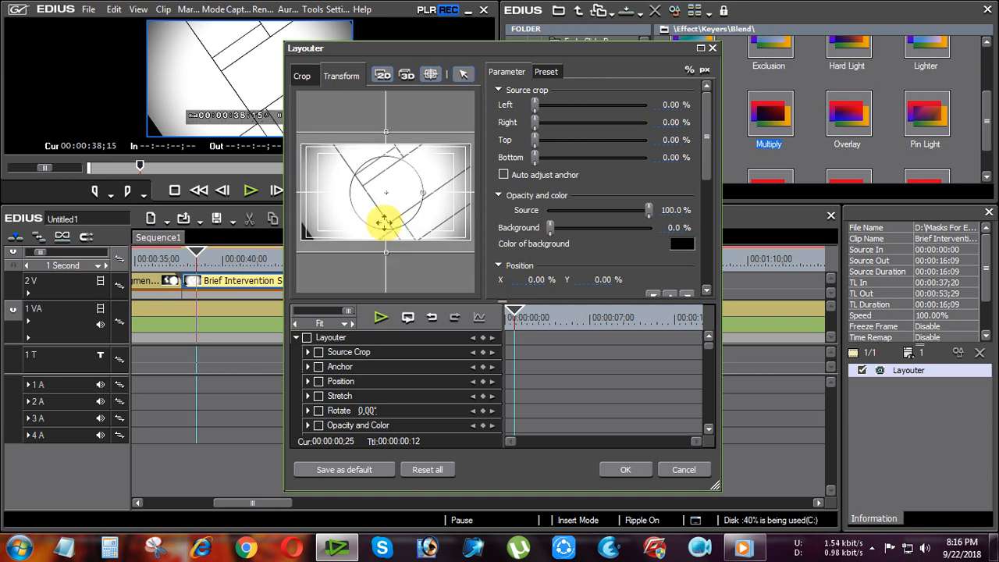
{"action": "left_click_drag", "start_coordinate": [378, 205], "coordinate": [367, 213]}
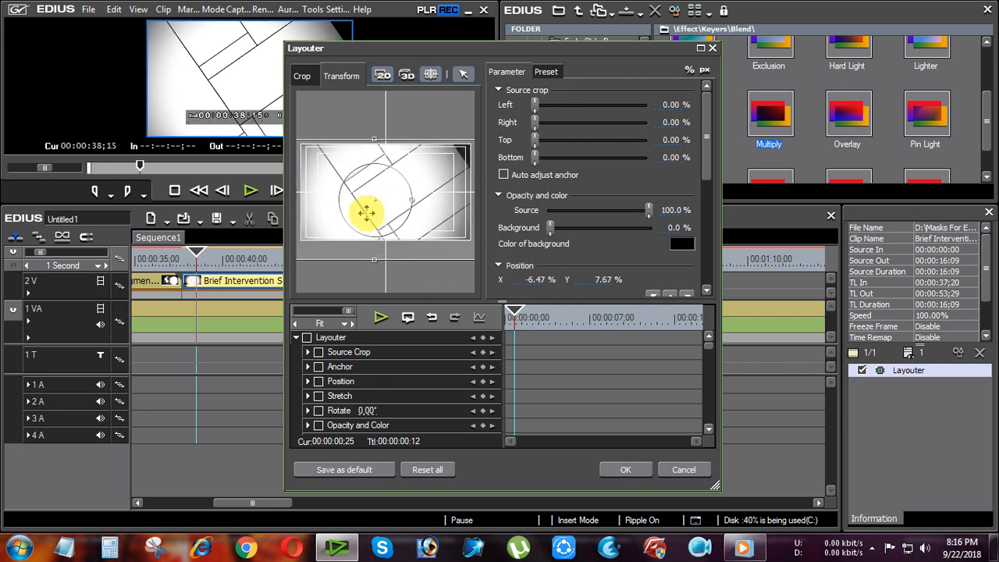
{"action": "left_click_drag", "start_coordinate": [374, 261], "coordinate": [375, 266]}
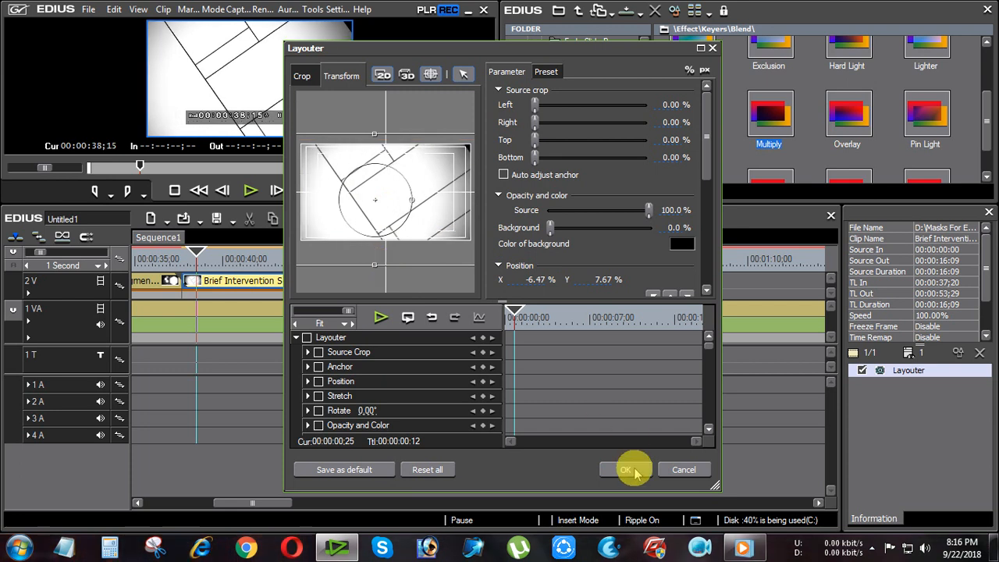
{"action": "left_click", "coordinate": [627, 470]}
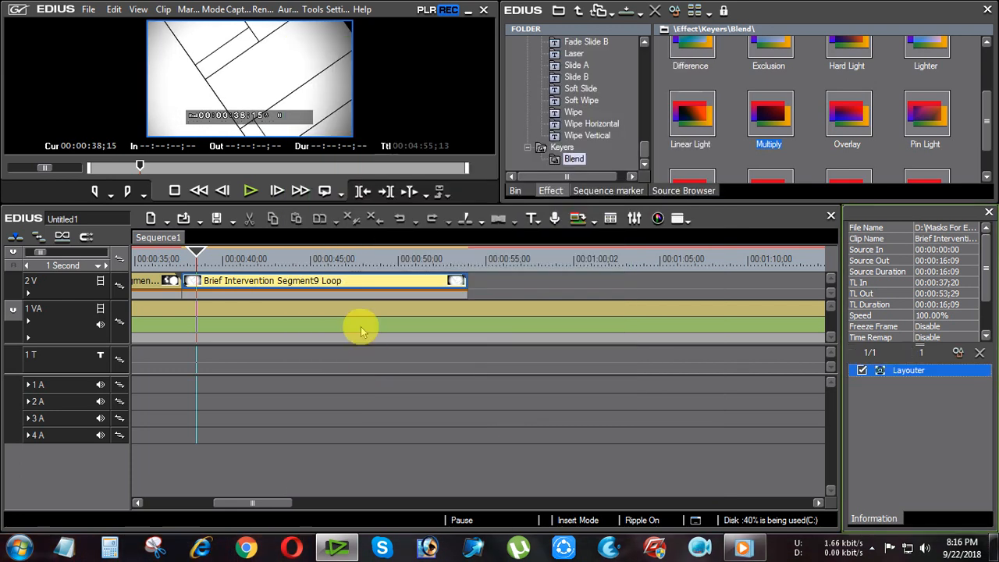
- Preview the Brief Intervention Segment9 Loop section in full screen and in an enlarged player, ending past the clip at 00:01:03;17
{"action": "left_click", "coordinate": [248, 193]}
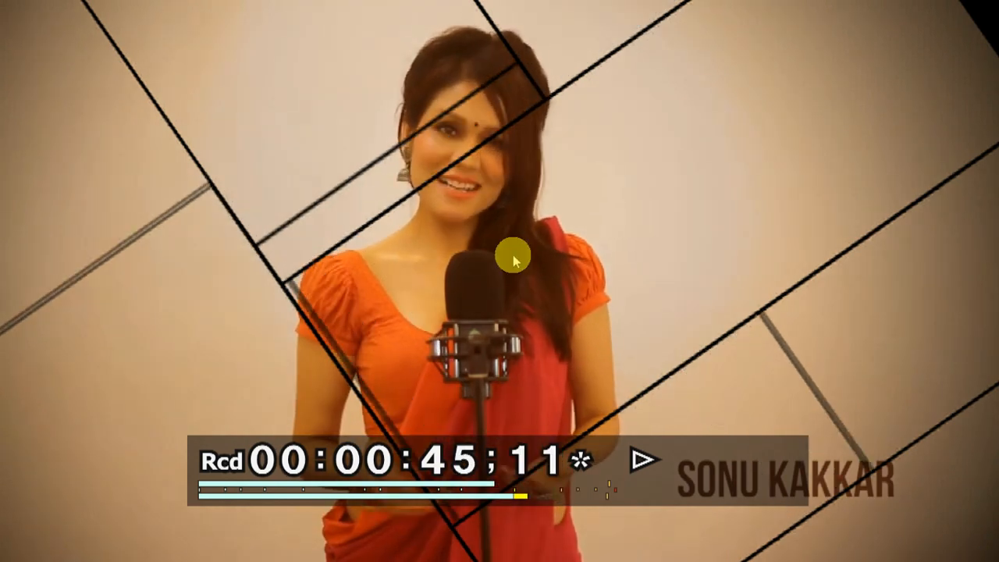
{"action": "double_click", "coordinate": [635, 286]}
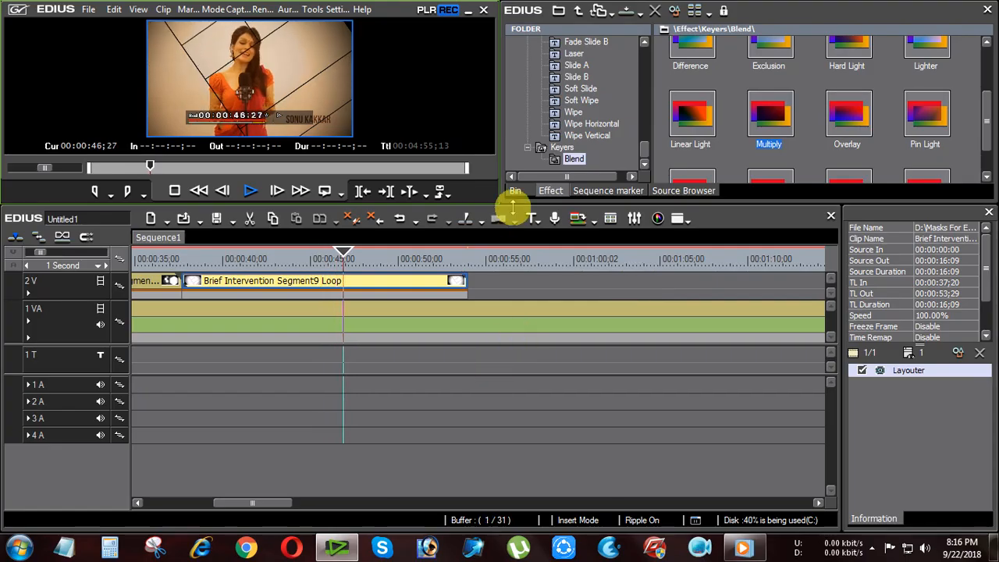
{"action": "left_click_drag", "start_coordinate": [511, 207], "coordinate": [513, 323]}
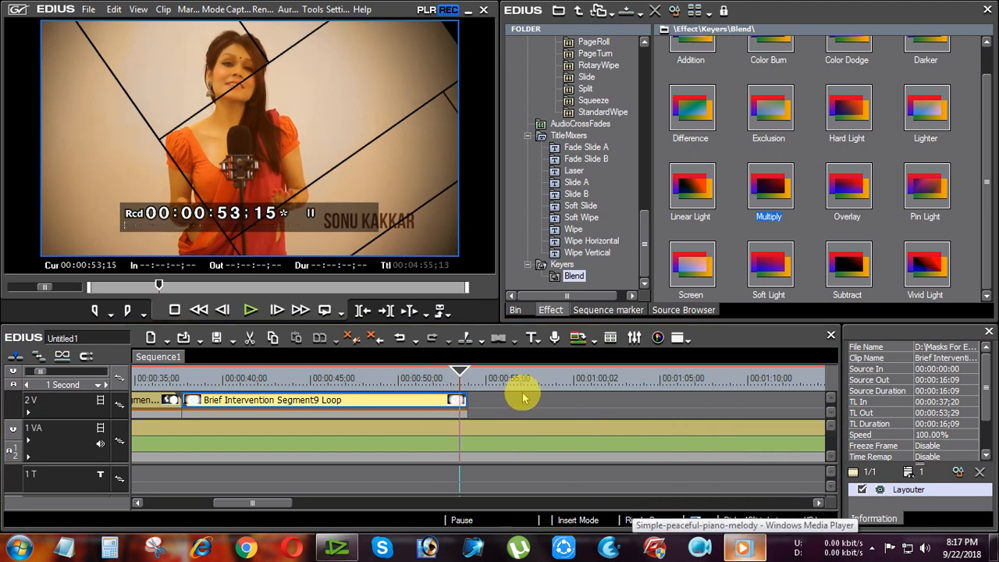
{"action": "left_click_drag", "start_coordinate": [458, 375], "coordinate": [636, 378]}
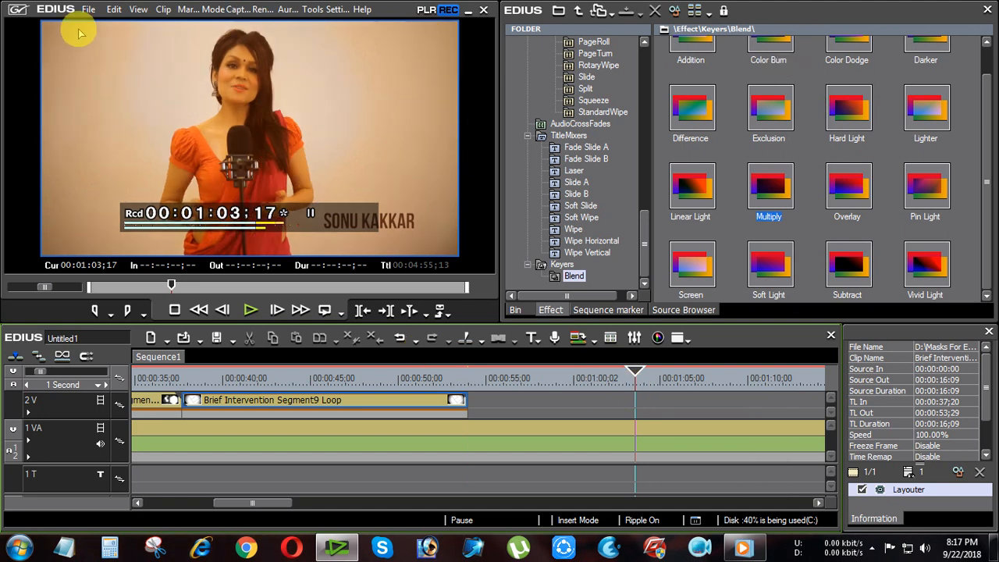
- Exit EDIUS without saving the current project
{"action": "left_click", "coordinate": [88, 9]}
{"action": "left_click", "coordinate": [112, 379]}
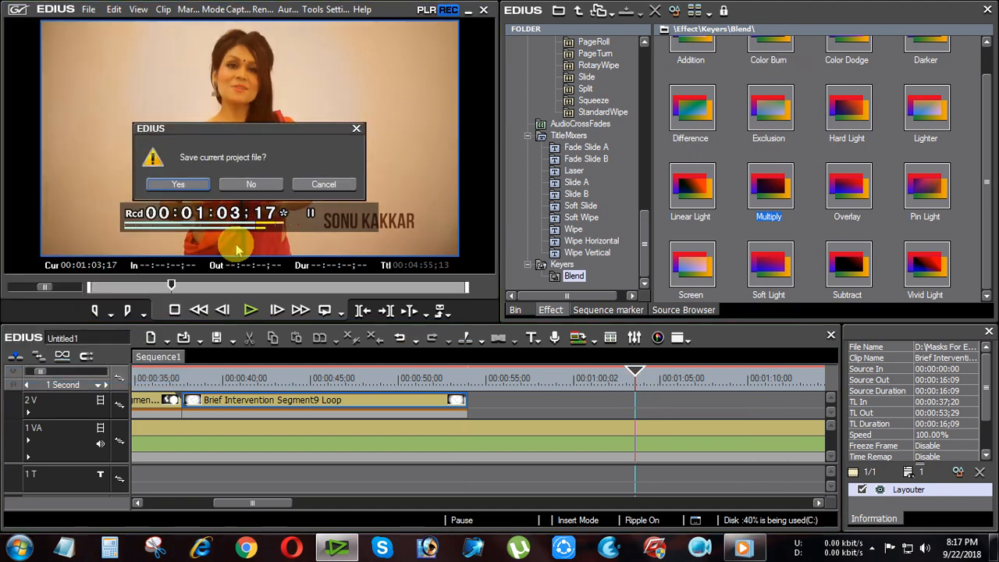
{"action": "left_click", "coordinate": [251, 184]}
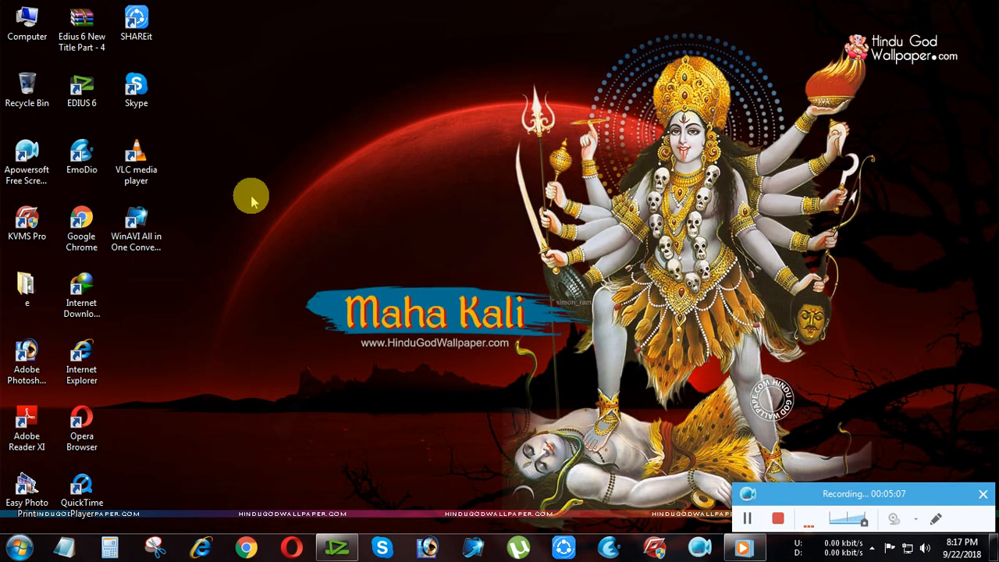
- Switch to Windows Explorer, open the Masks For Edius 5,6,7,8 folder on drive D: and look through its mask clips
{"action": "double_click", "coordinate": [27, 14]}
{"action": "double_click", "coordinate": [437, 139]}
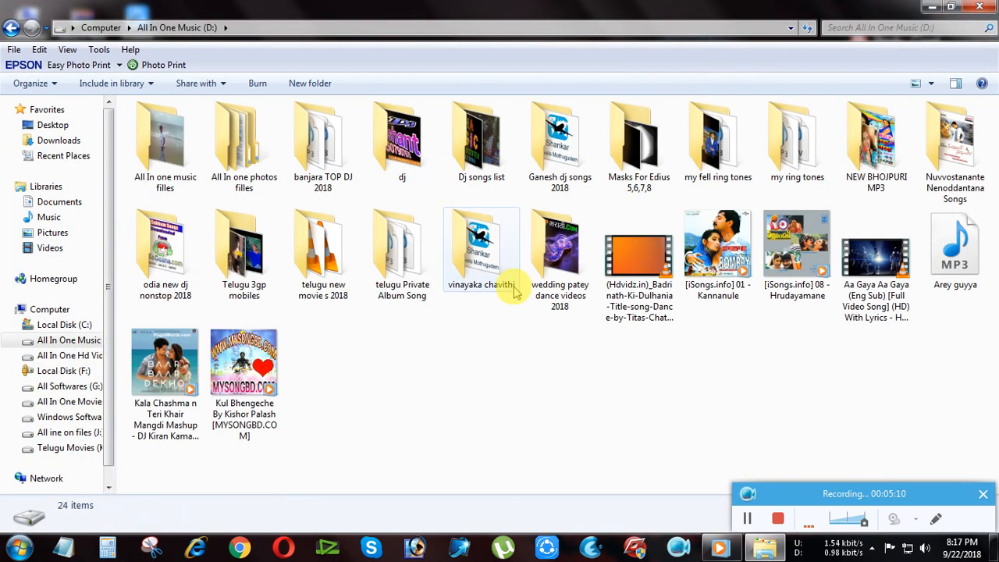
{"action": "double_click", "coordinate": [639, 145]}
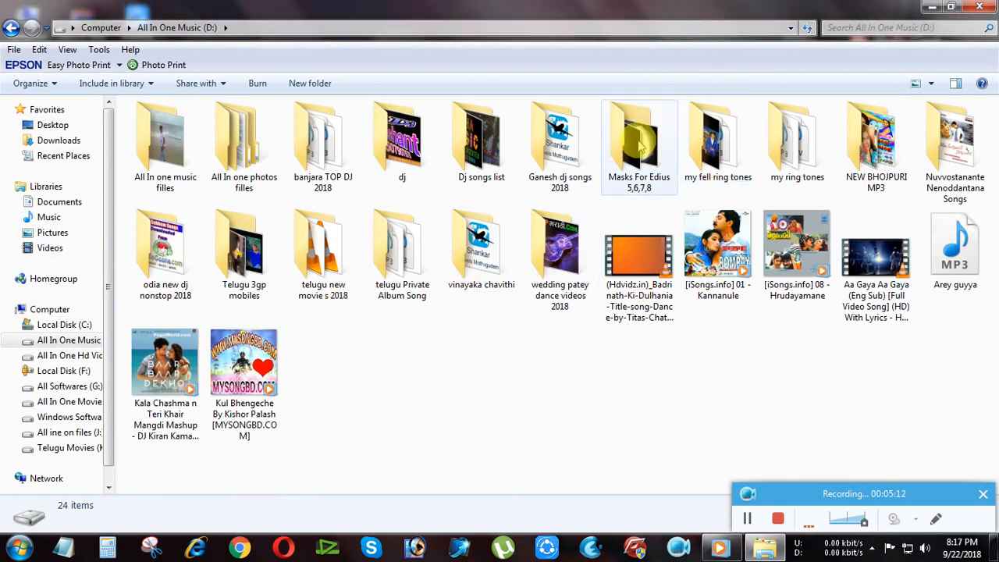
{"action": "scroll", "coordinate": [486, 286], "scroll_direction": "down", "scroll_amount": 3}
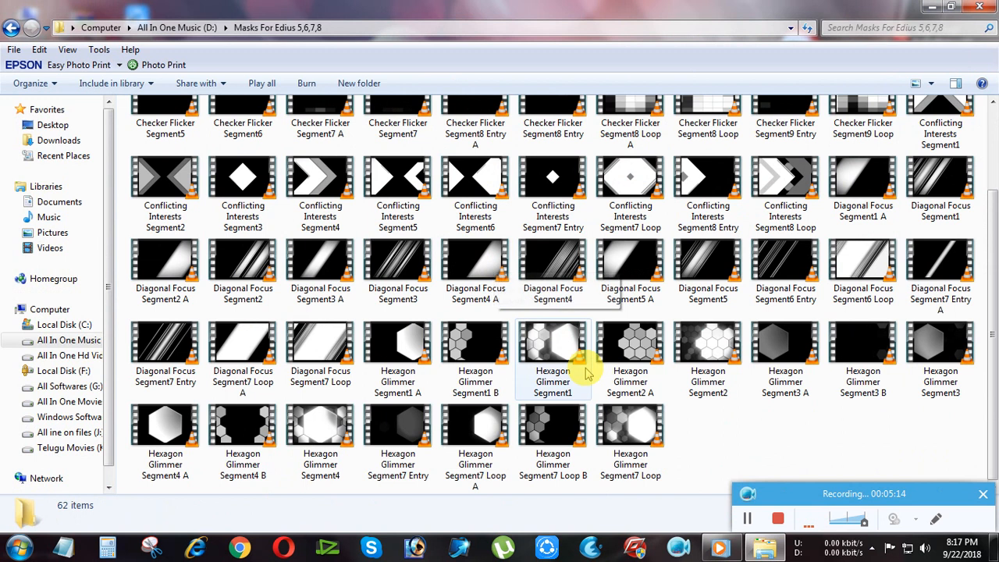
{"action": "scroll", "coordinate": [445, 312], "scroll_direction": "up", "scroll_amount": 3}
{"action": "scroll", "coordinate": [504, 388], "scroll_direction": "down", "scroll_amount": 3}
{"action": "scroll", "coordinate": [518, 330], "scroll_direction": "up", "scroll_amount": 3}
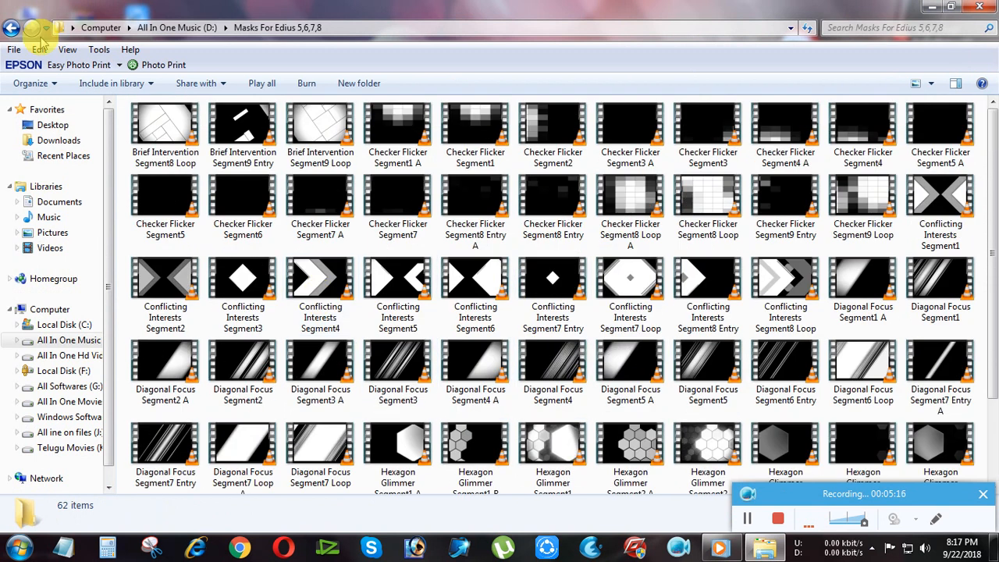
- Check the size and file count in the Masks For Edius 5,6,7,8 folder's properties and close the Explorer window
{"action": "left_click", "coordinate": [11, 28]}
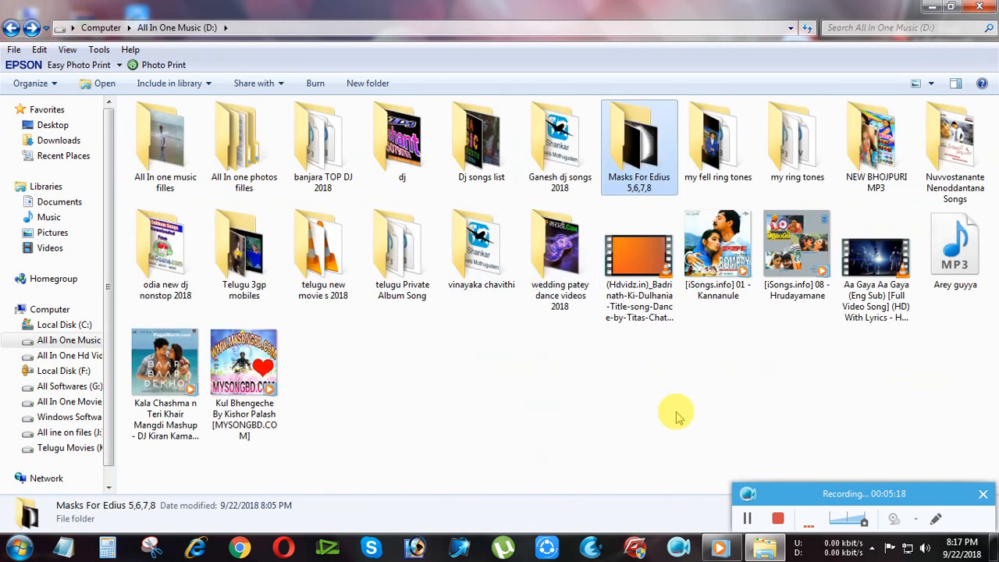
{"action": "key", "text": "Menu"}
{"action": "left_click", "coordinate": [690, 519]}
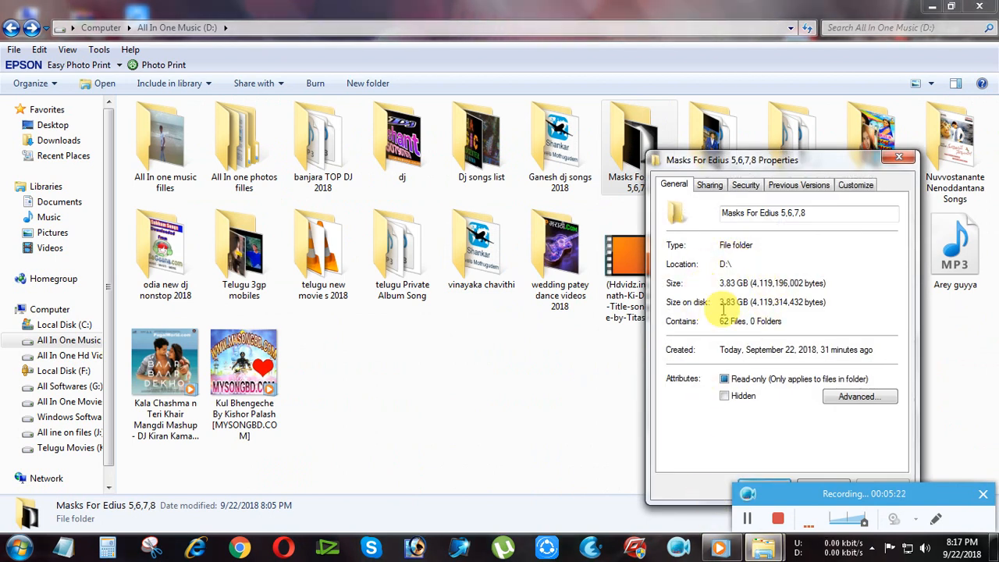
{"action": "left_click", "coordinate": [898, 157]}
{"action": "left_click", "coordinate": [980, 6]}
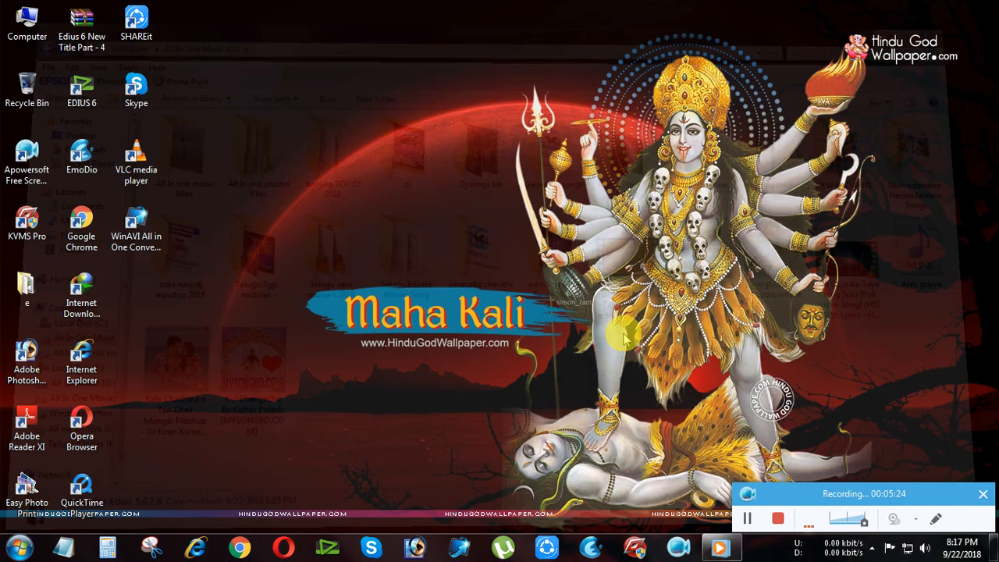